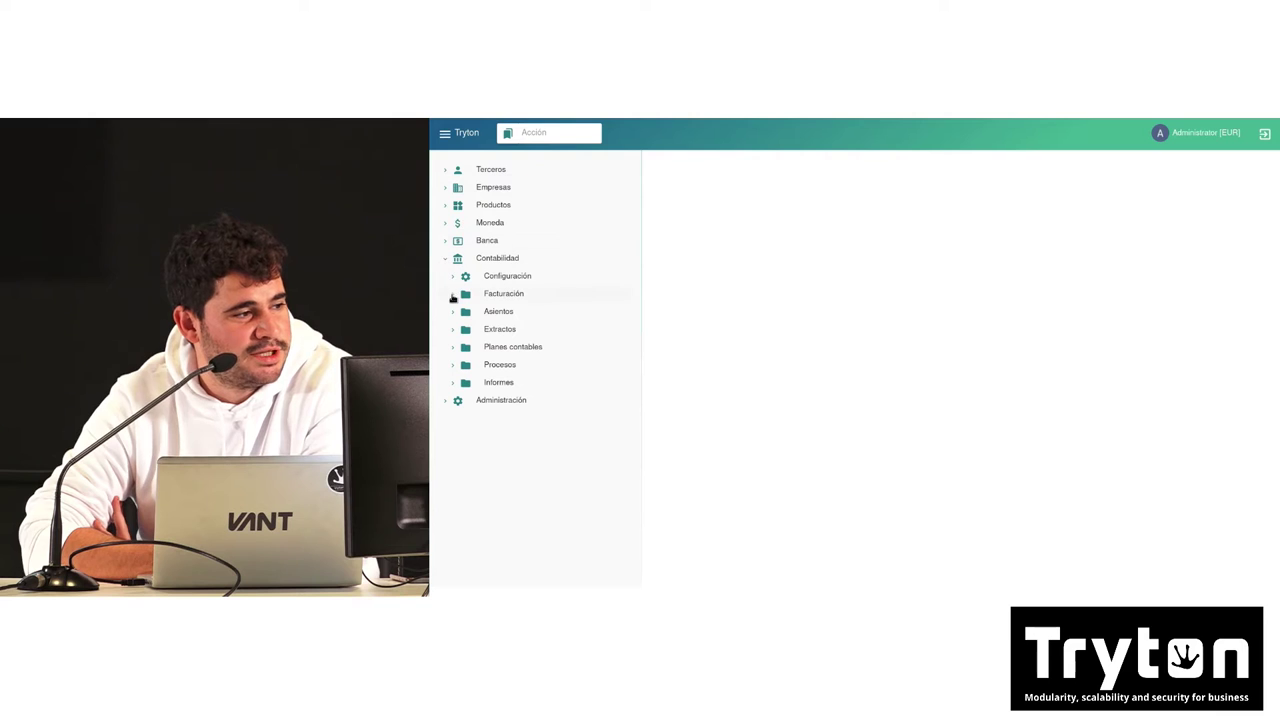
# Review the posted customer invoices and the posted supplier invoices.
pyautogui.click(535, 318)
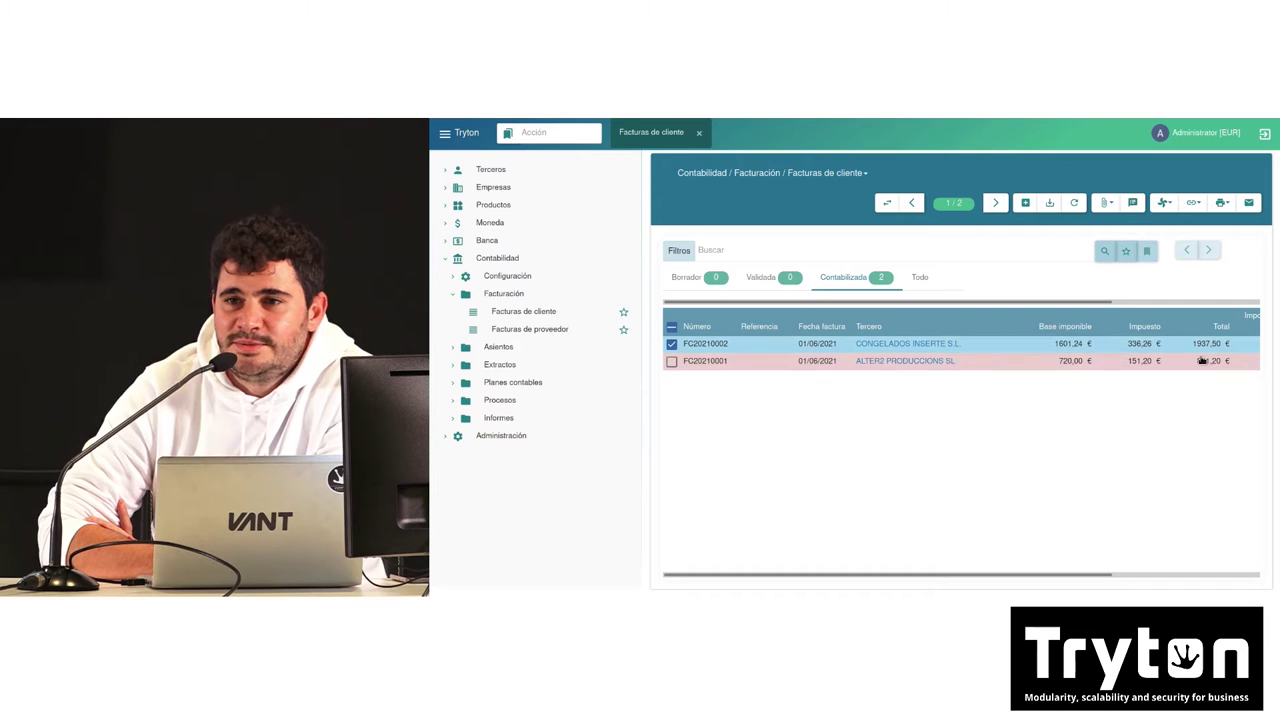
pyautogui.click(672, 360)
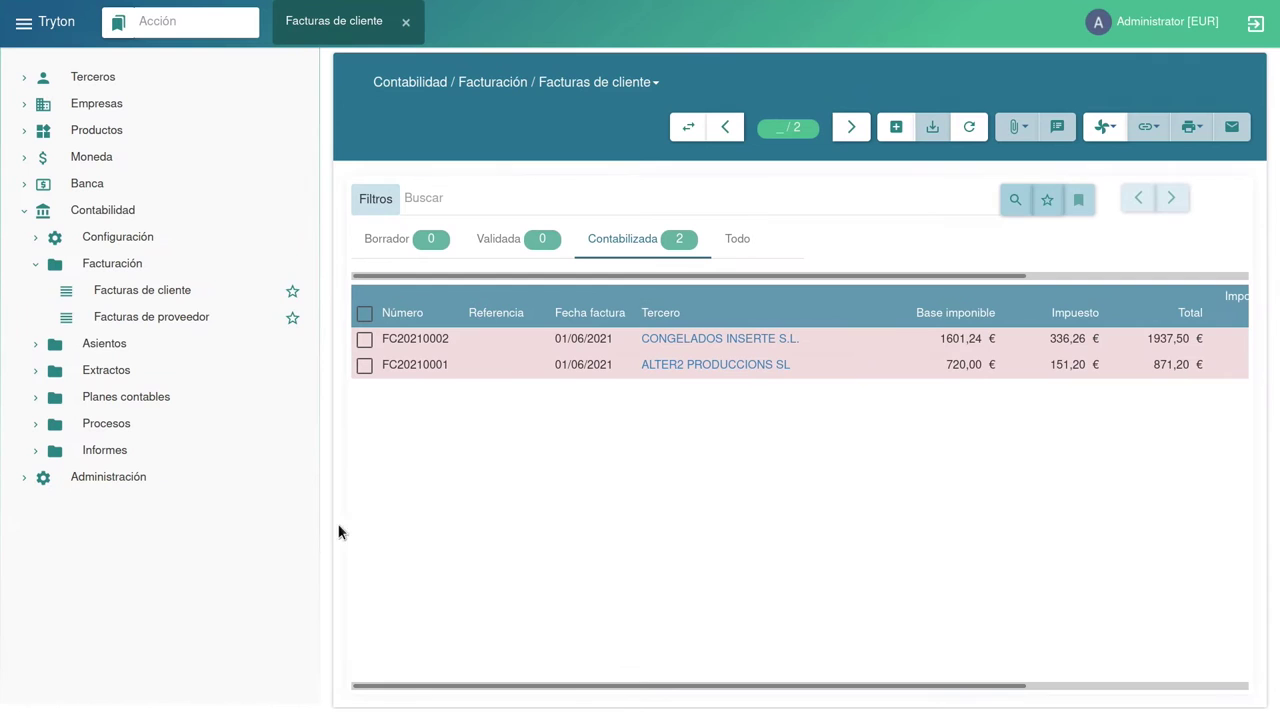
pyautogui.click(106, 318)
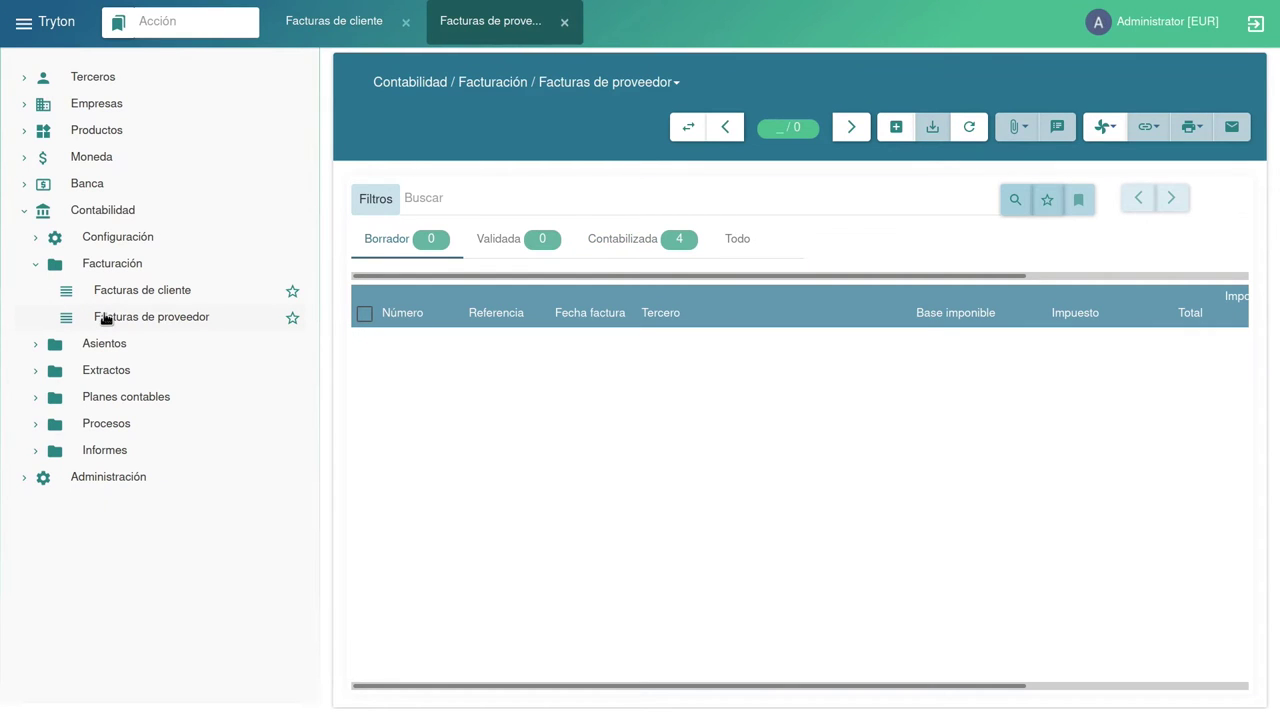
pyautogui.click(645, 245)
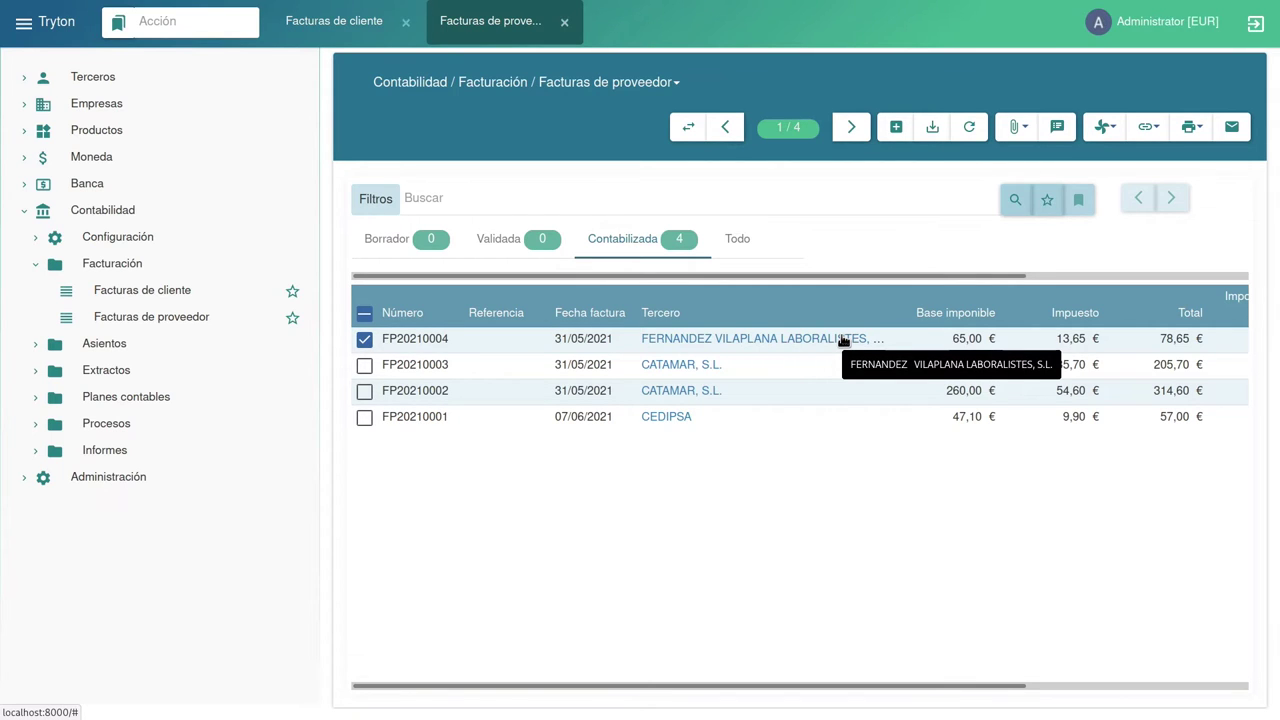
# Import the bank statement file ejemplo_norma43.txt using the Norma 43 AEB format.
pyautogui.click(37, 376)
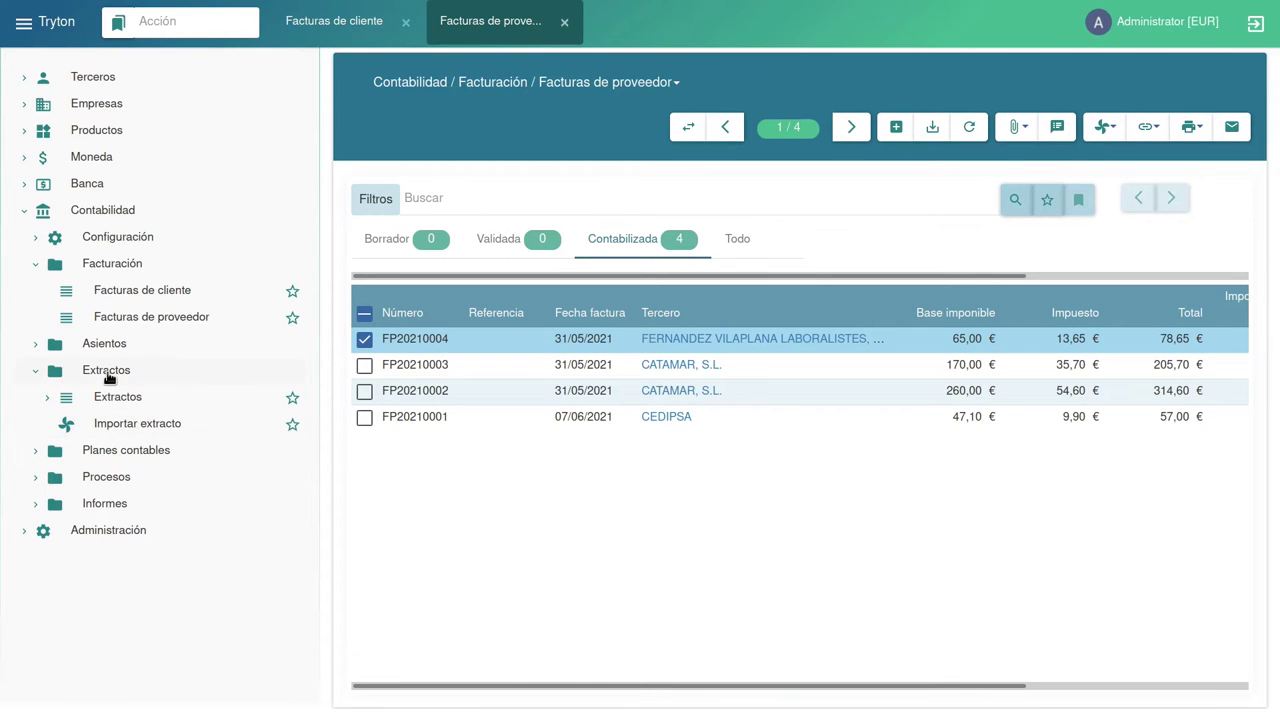
pyautogui.click(135, 427)
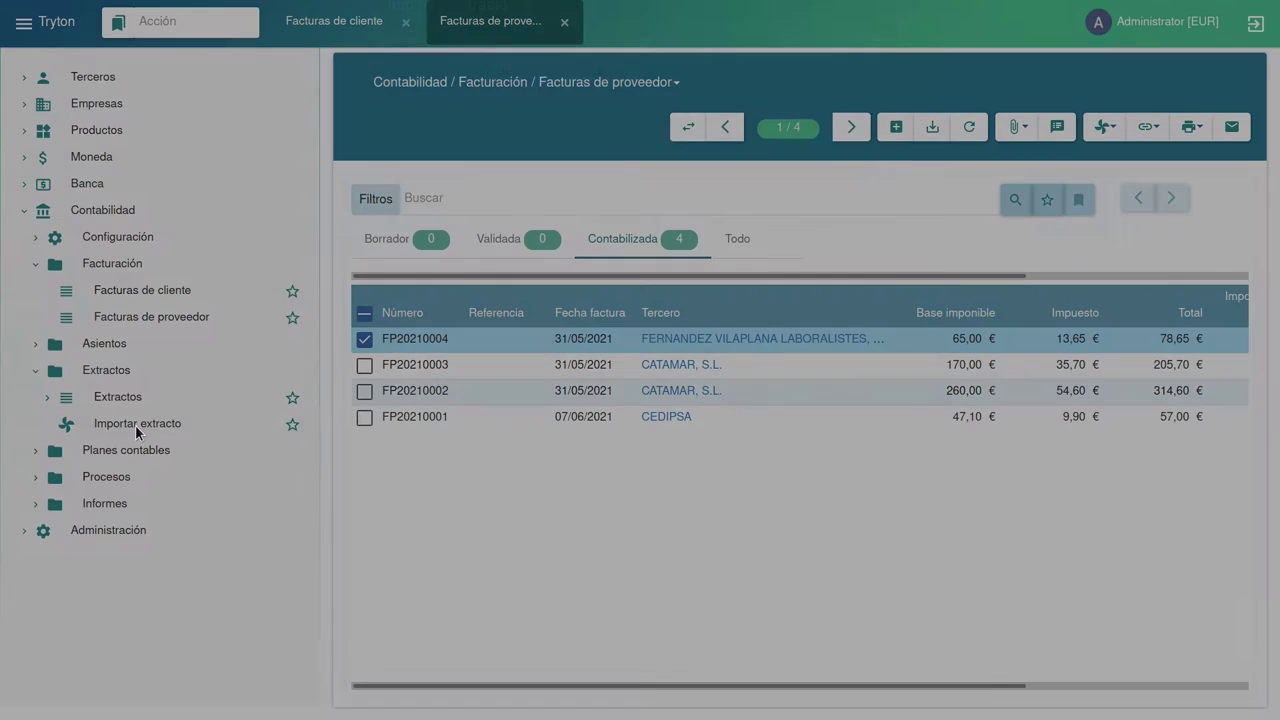
pyautogui.click(616, 174)
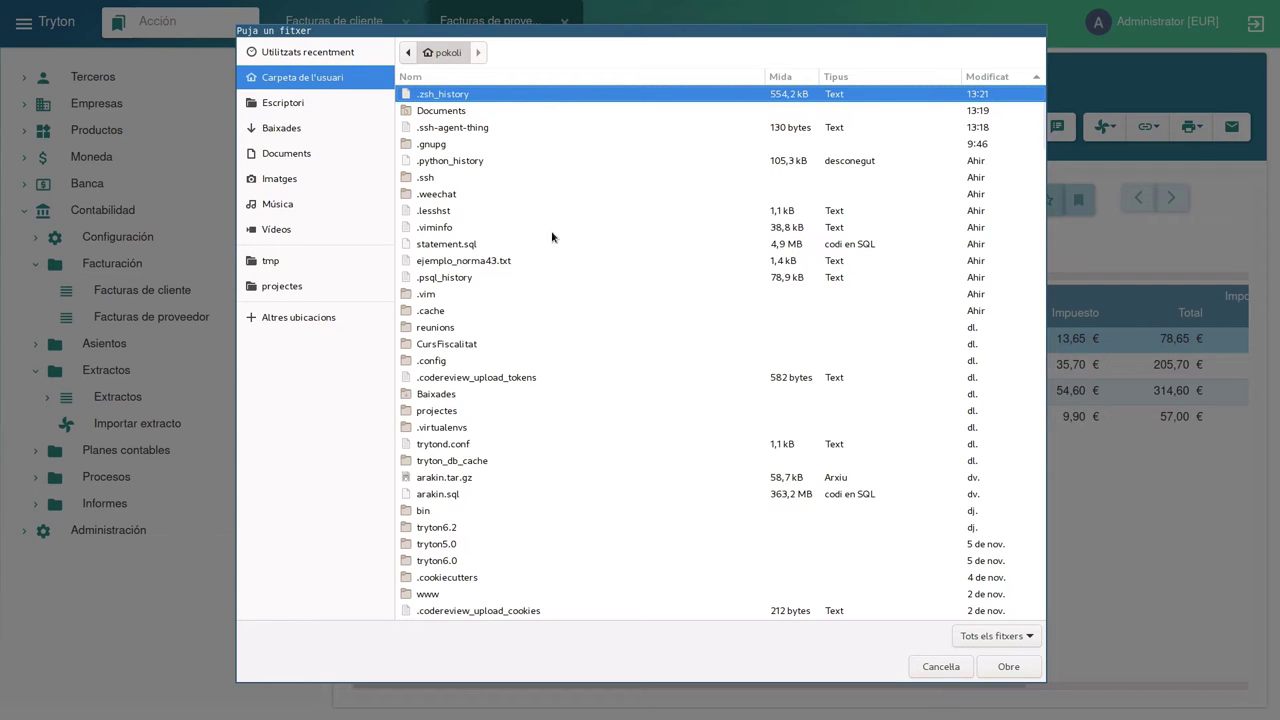
pyautogui.doubleClick(514, 262)
pyautogui.click(837, 160)
pyautogui.click(832, 209)
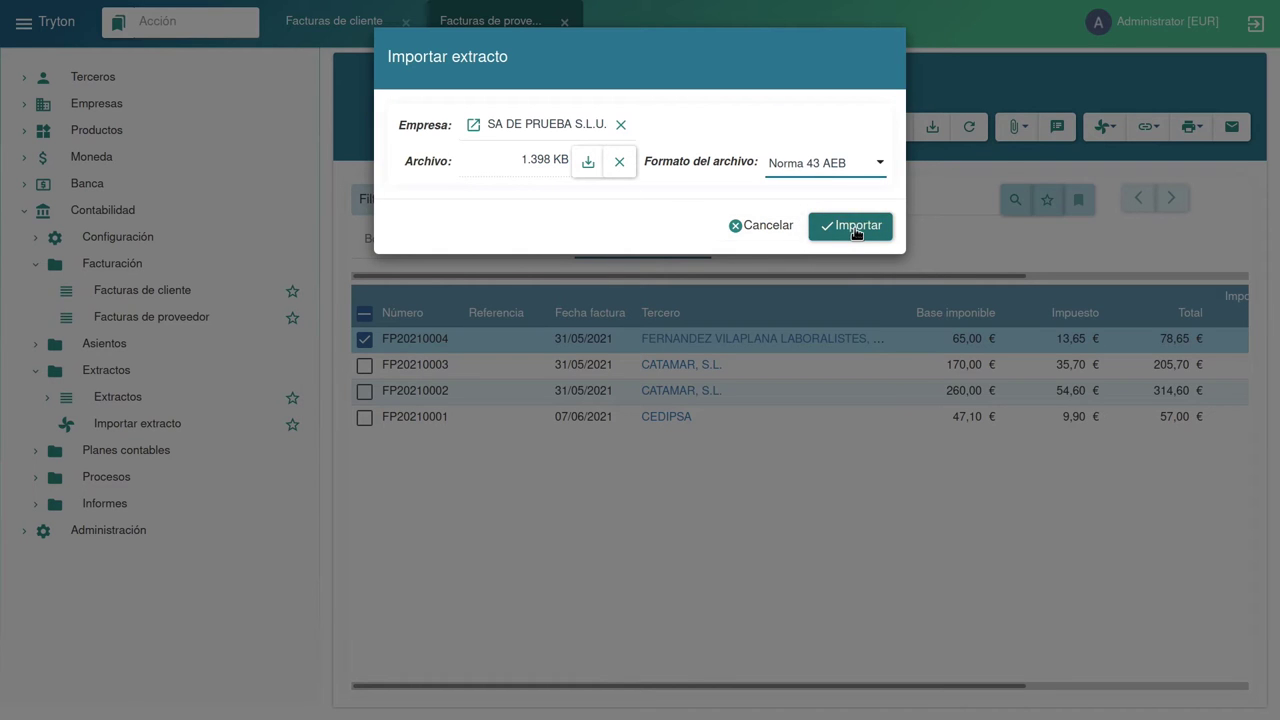
pyautogui.click(837, 225)
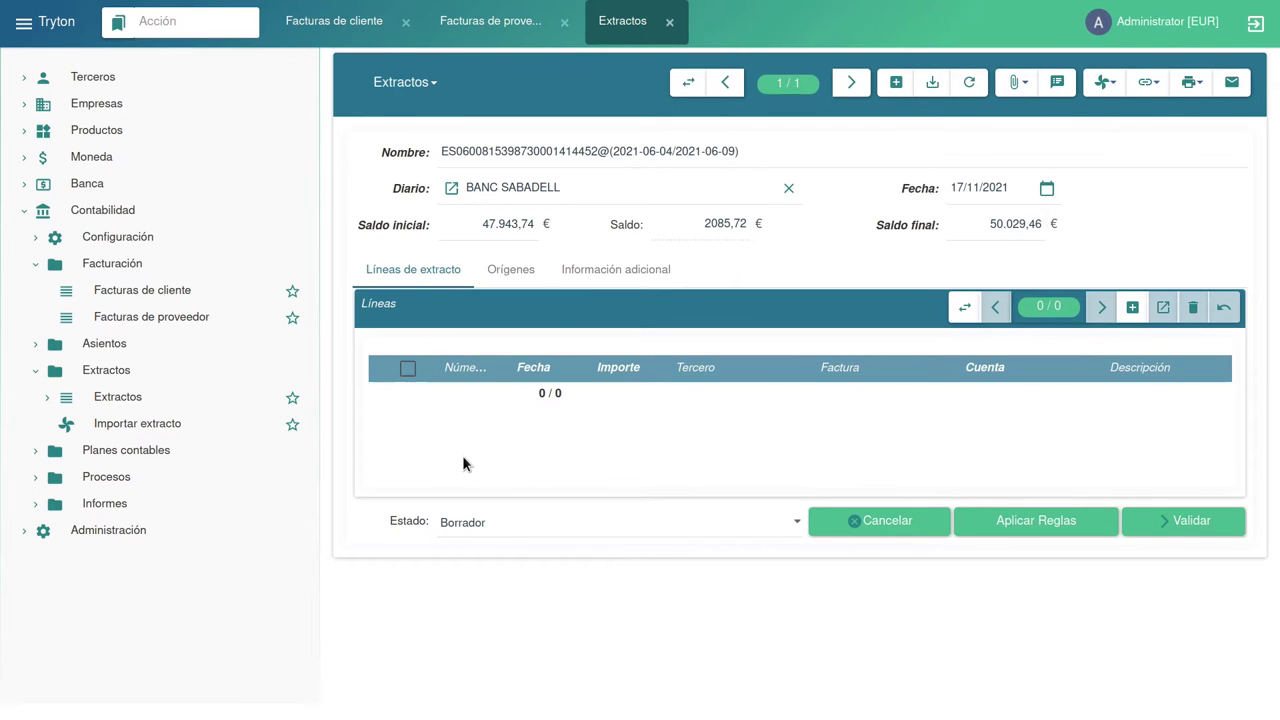
# Check the imported statement's journal, initial balance and balance fields.
pyautogui.doubleClick(473, 180)
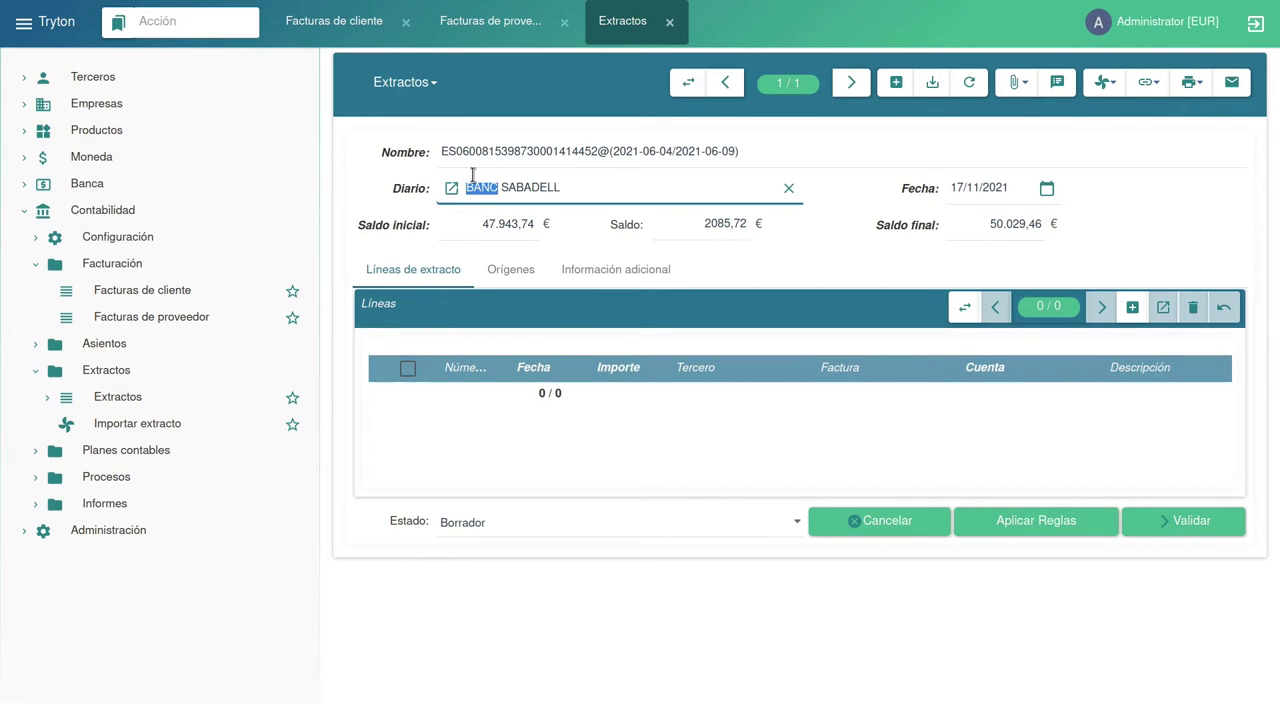
pyautogui.click(472, 223)
pyautogui.click(679, 217)
pyautogui.click(679, 217)
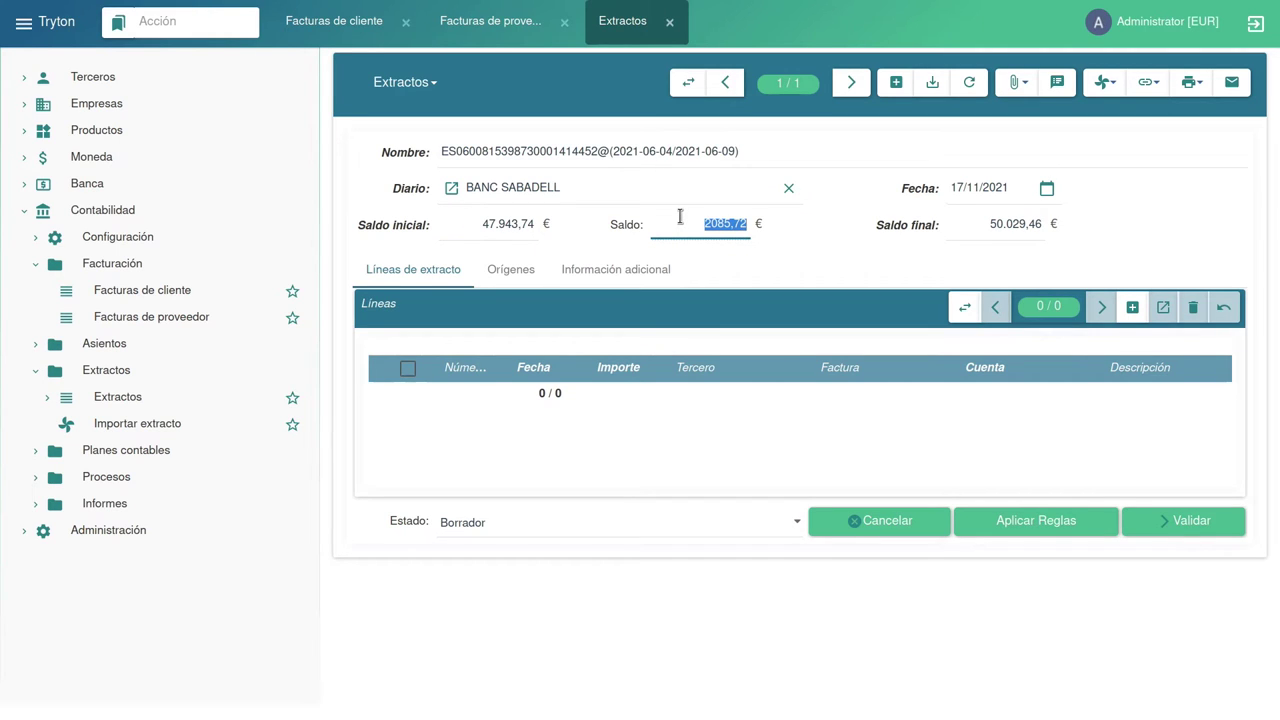
# Inspect the statement's origins, viewing the details of the first three transactions and closing each without accepting changes.
pyautogui.click(514, 270)
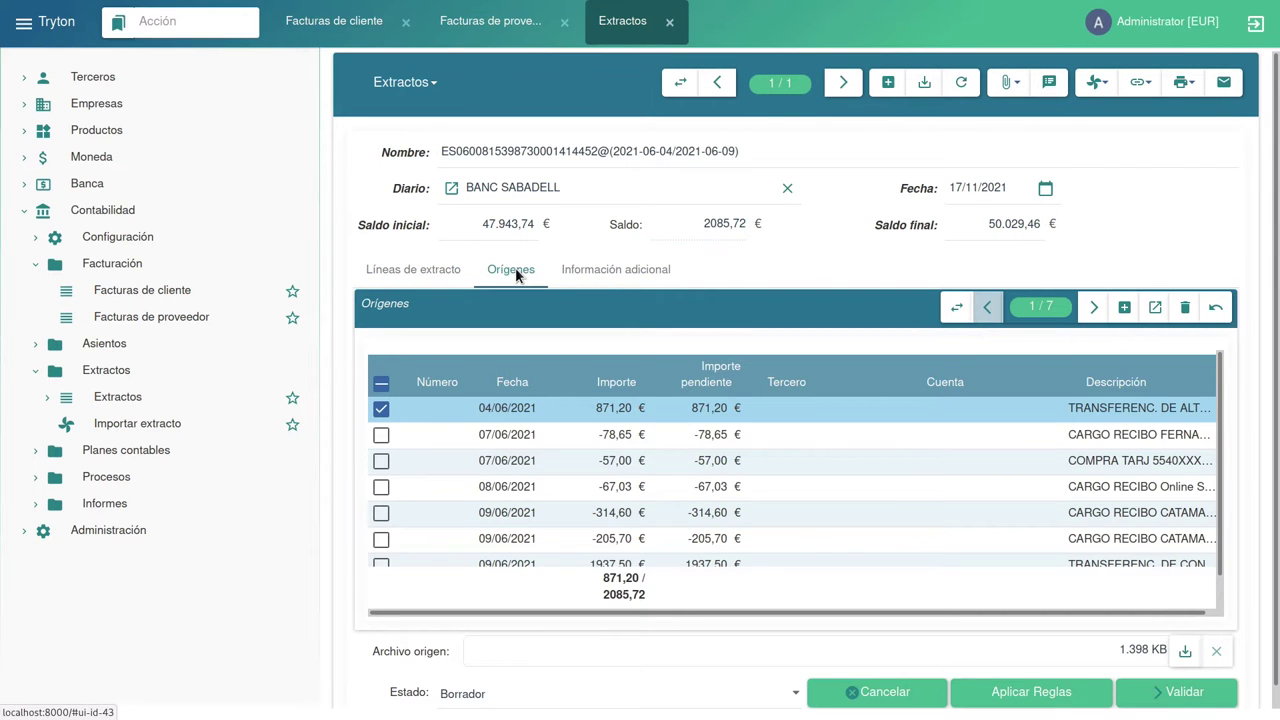
pyautogui.click(497, 412)
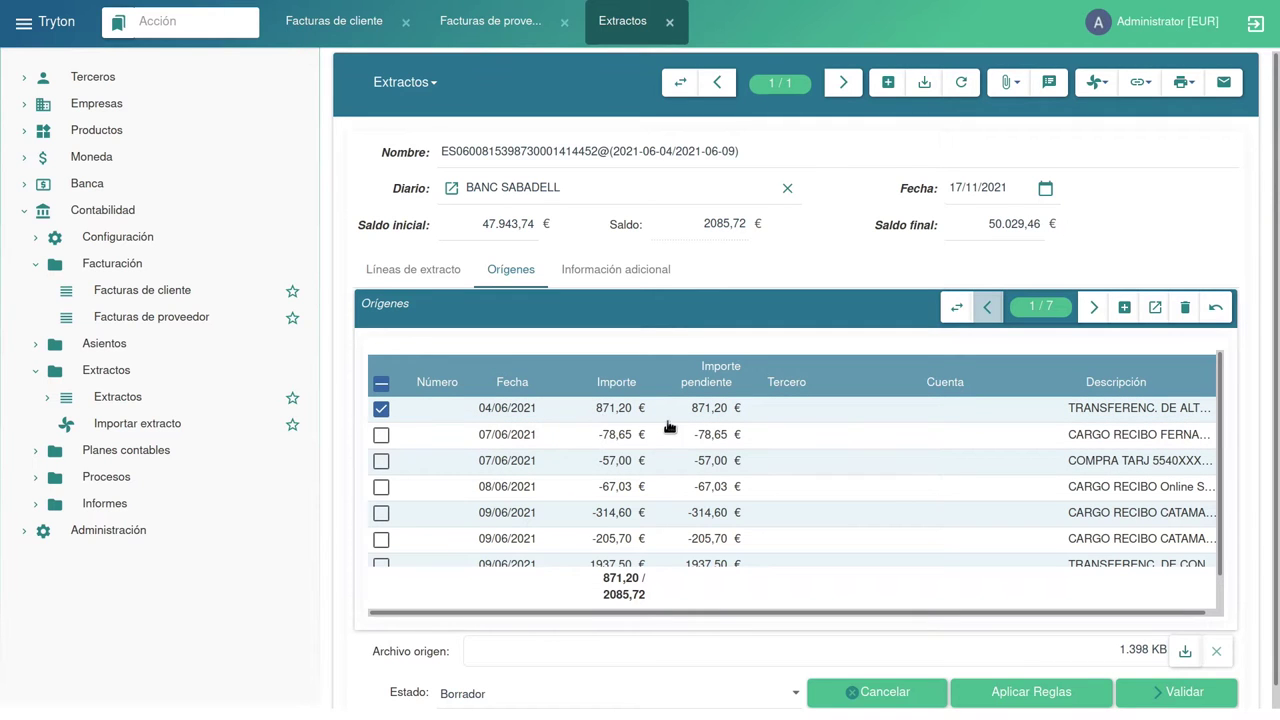
pyautogui.moveTo(747, 613); pyautogui.dragTo(814, 620)
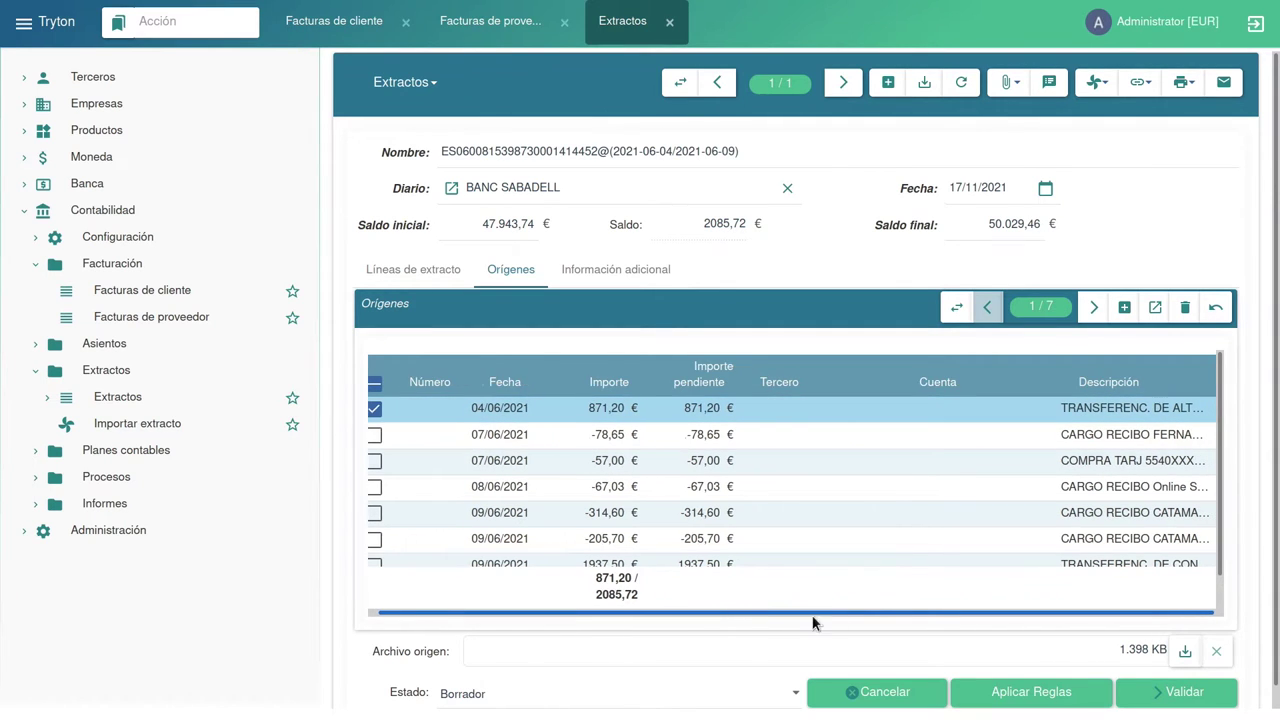
pyautogui.doubleClick(1124, 416)
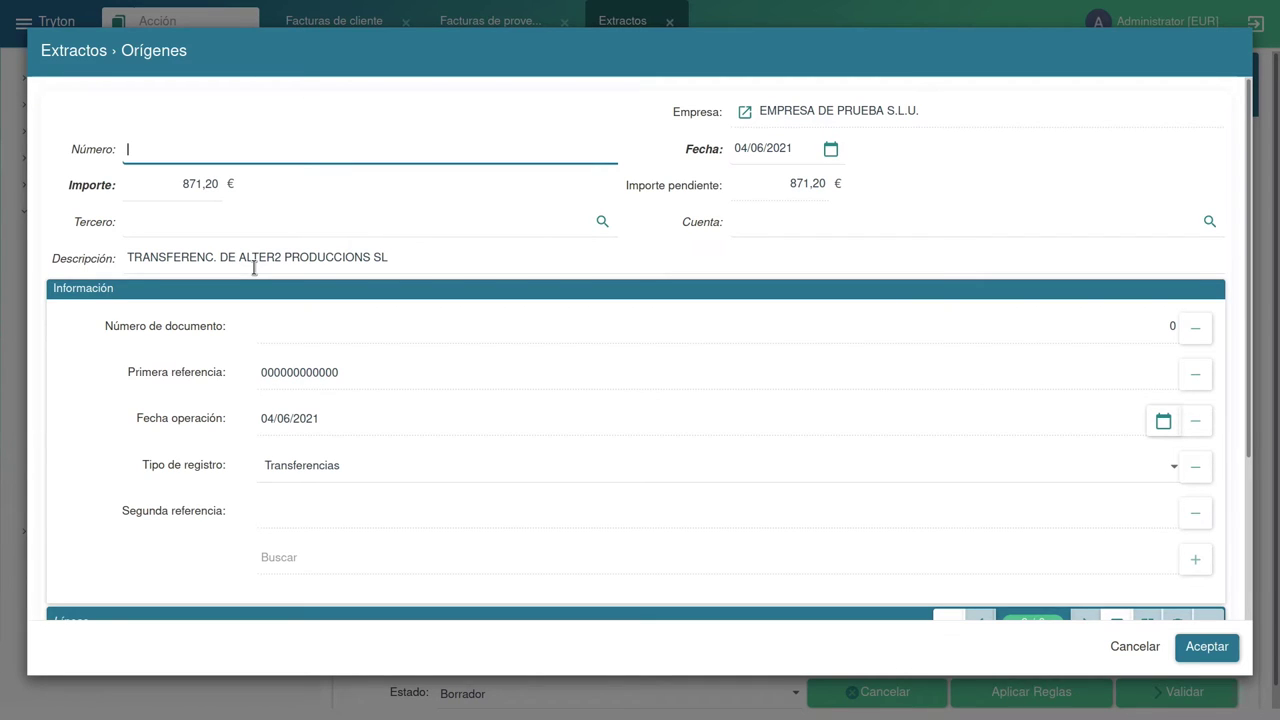
pyautogui.click(1133, 646)
pyautogui.doubleClick(1107, 436)
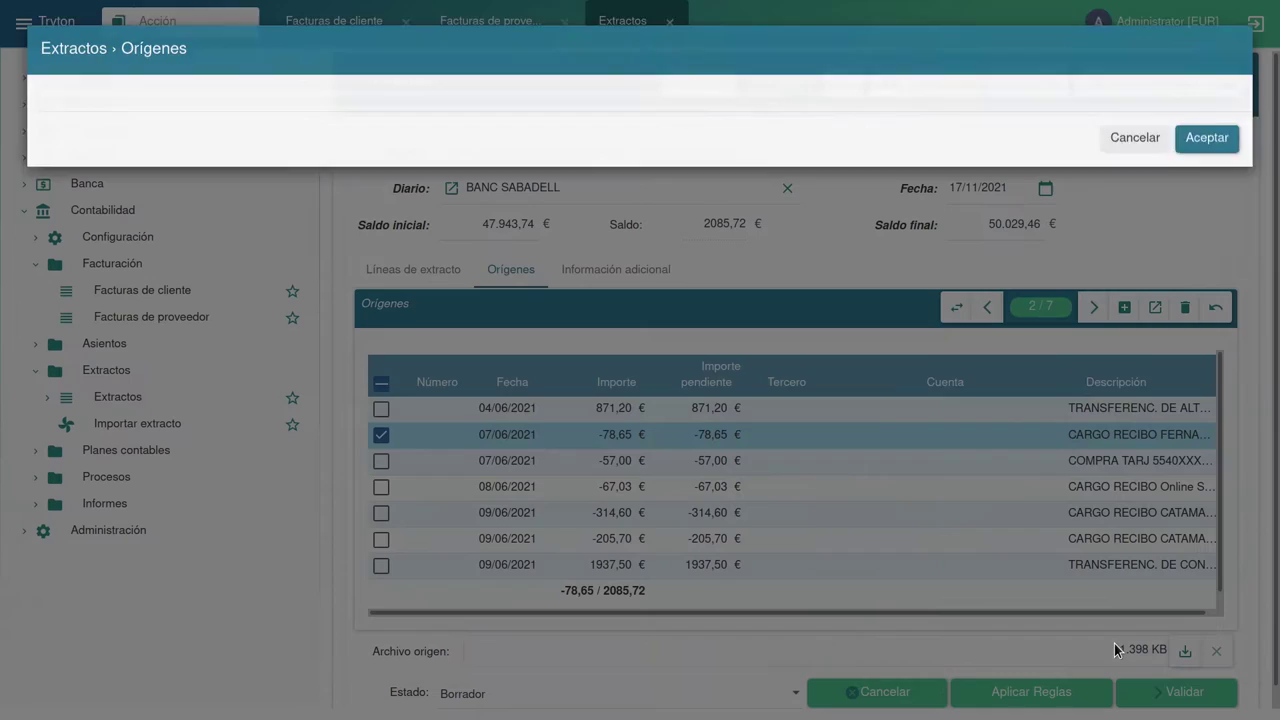
pyautogui.click(1130, 646)
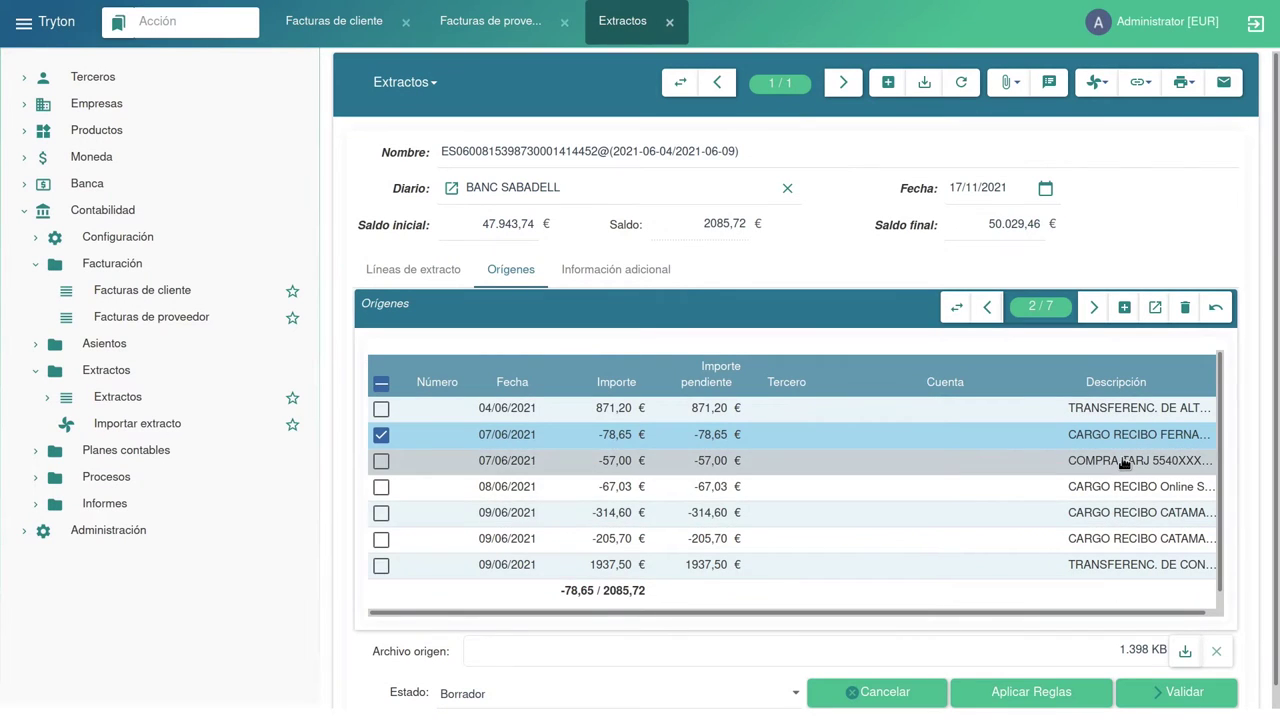
pyautogui.doubleClick(1124, 462)
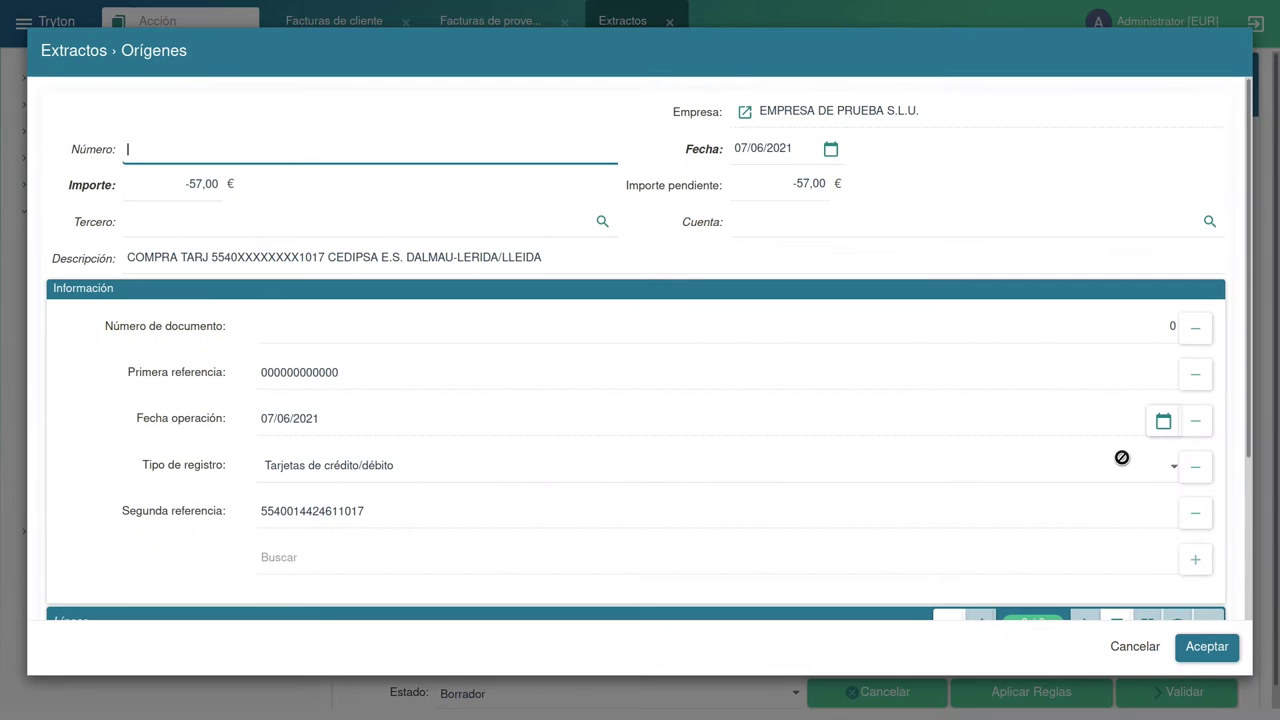
pyautogui.click(1135, 646)
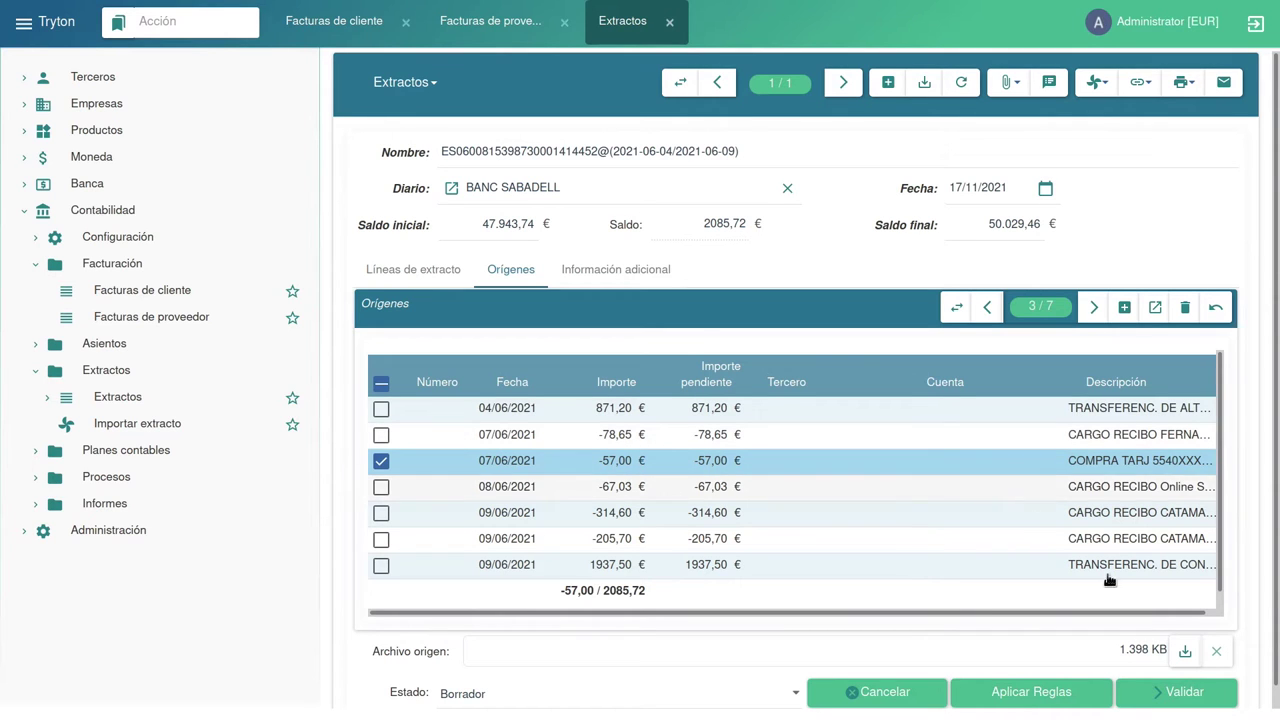
pyautogui.click(1139, 692)
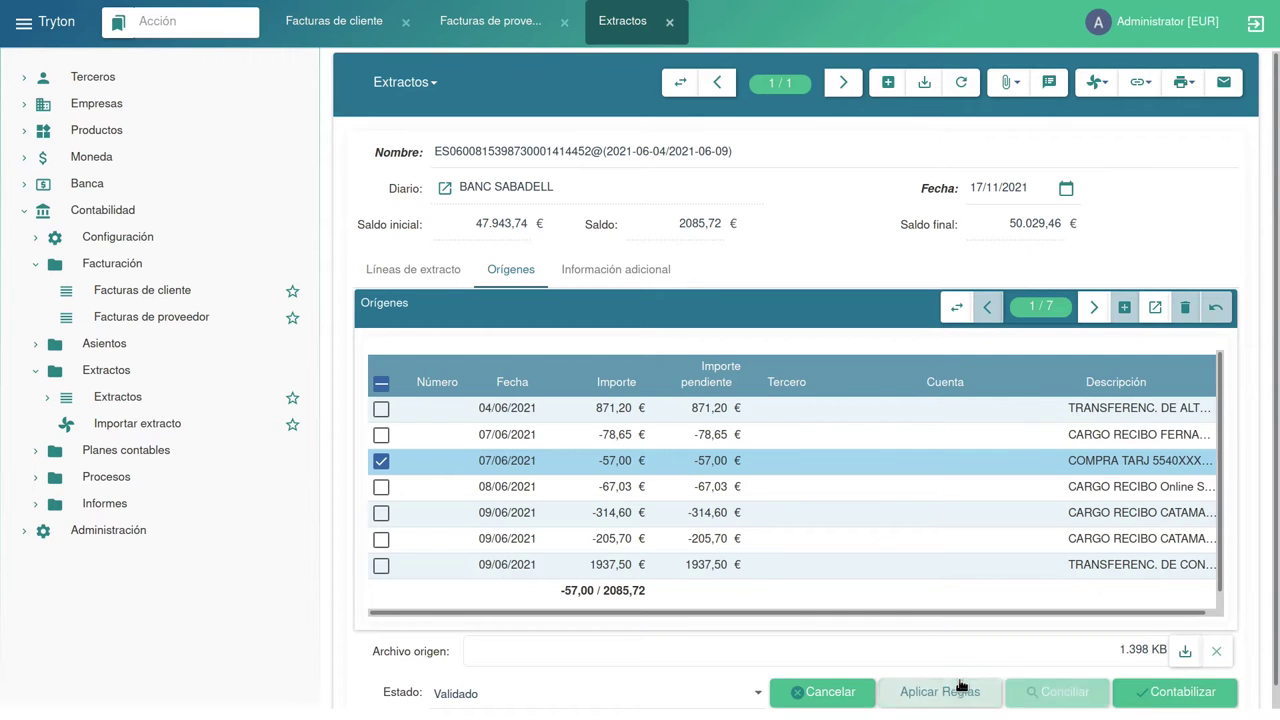
pyautogui.click(805, 690)
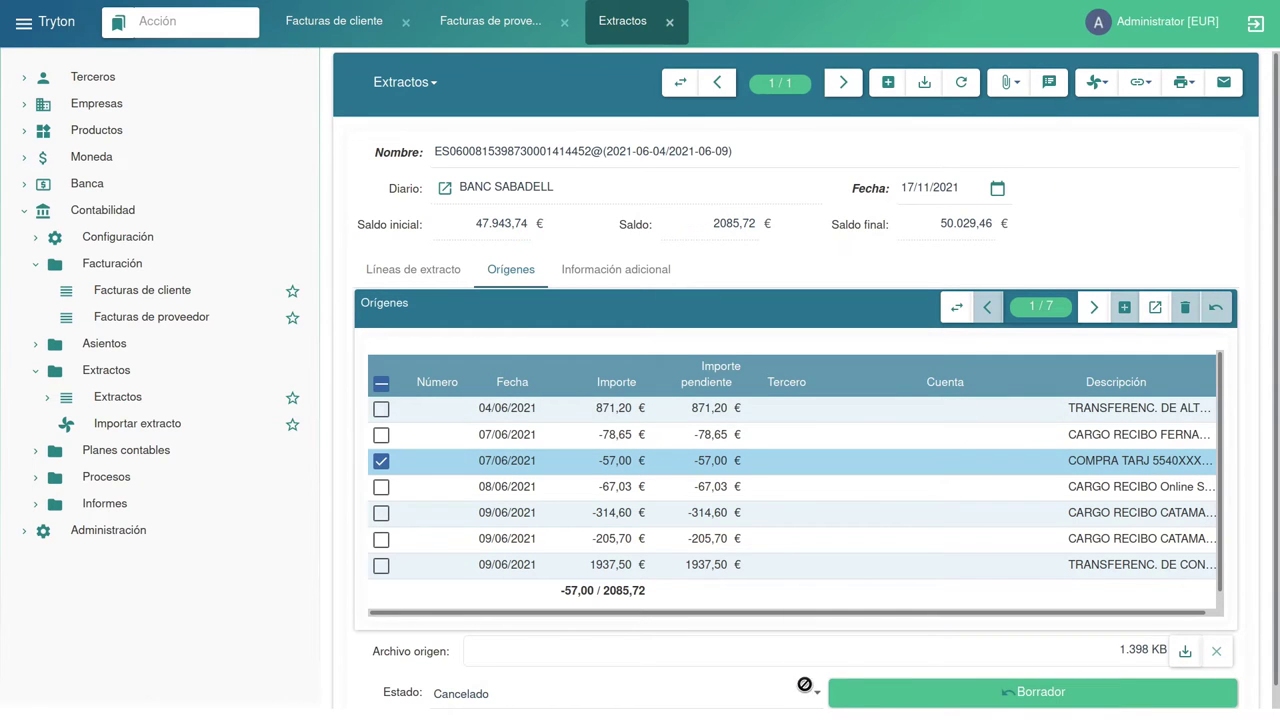
pyautogui.click(908, 690)
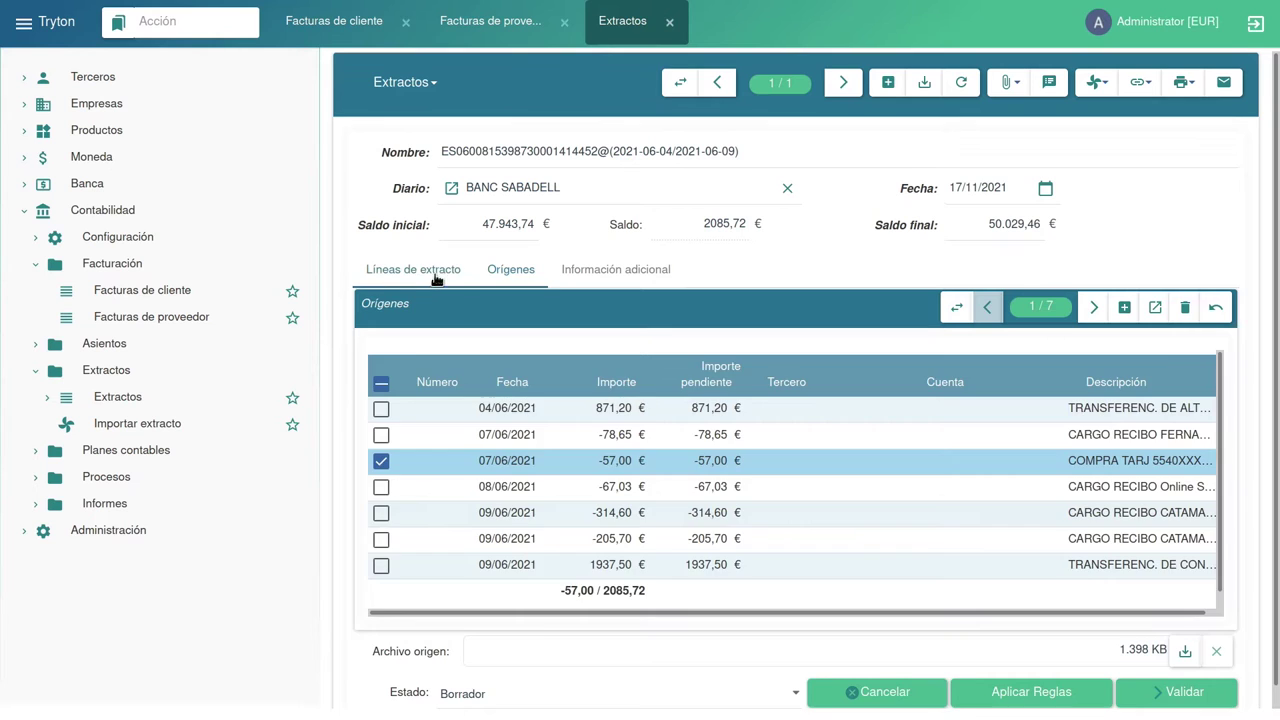
# View the statement's lines and return to its origins.
pyautogui.click(445, 280)
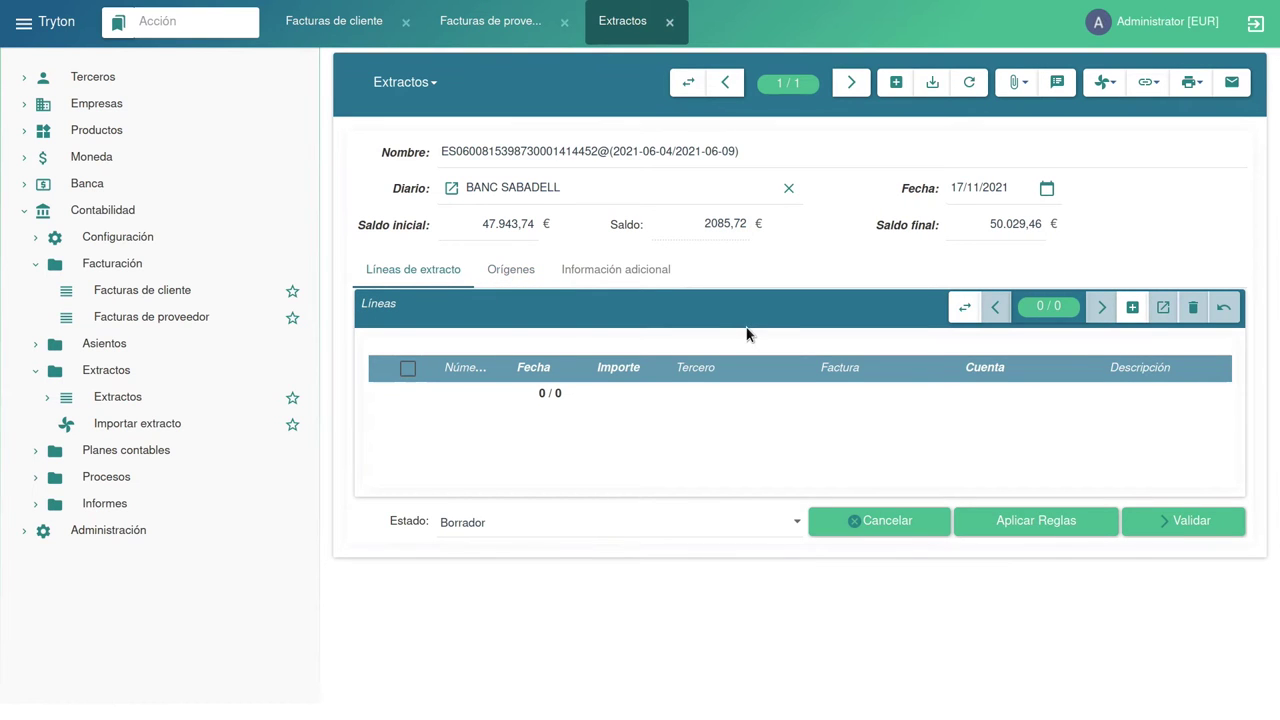
pyautogui.click(510, 271)
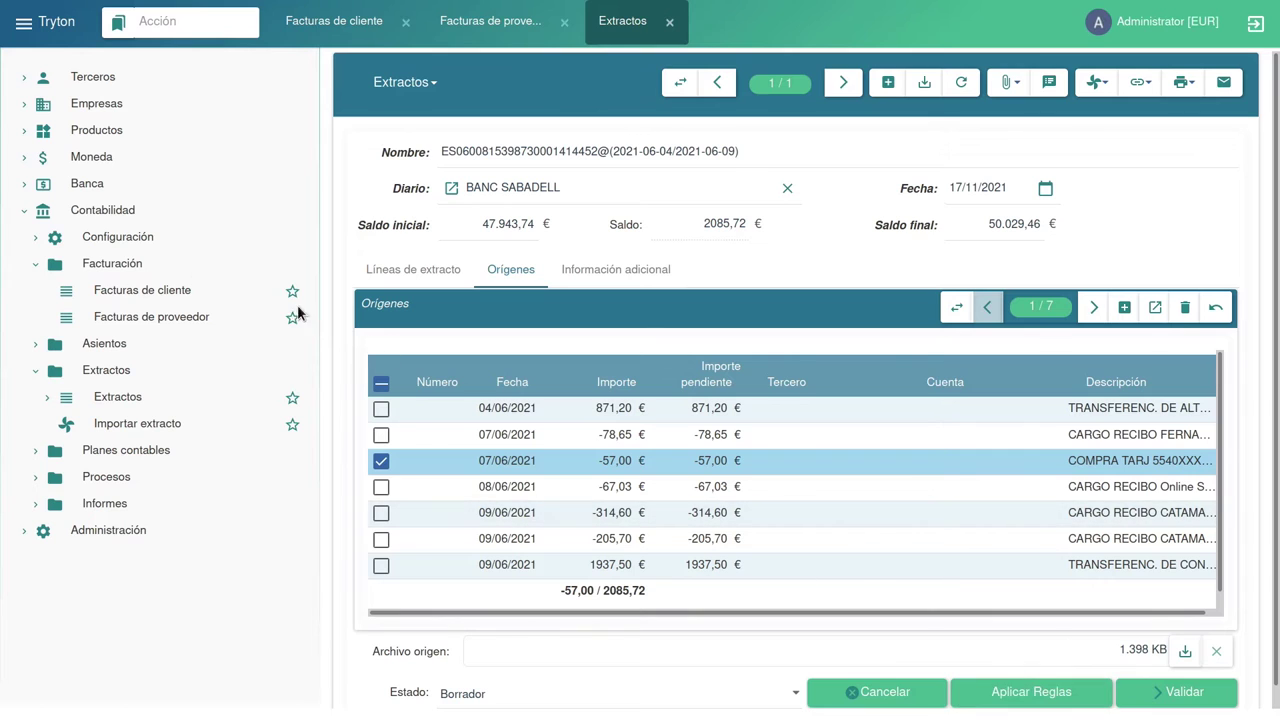
# Examine the Arrendamenientos statement rule in the accounting configuration, including its Segunda referencia information rule and its lines.
pyautogui.click(29, 238)
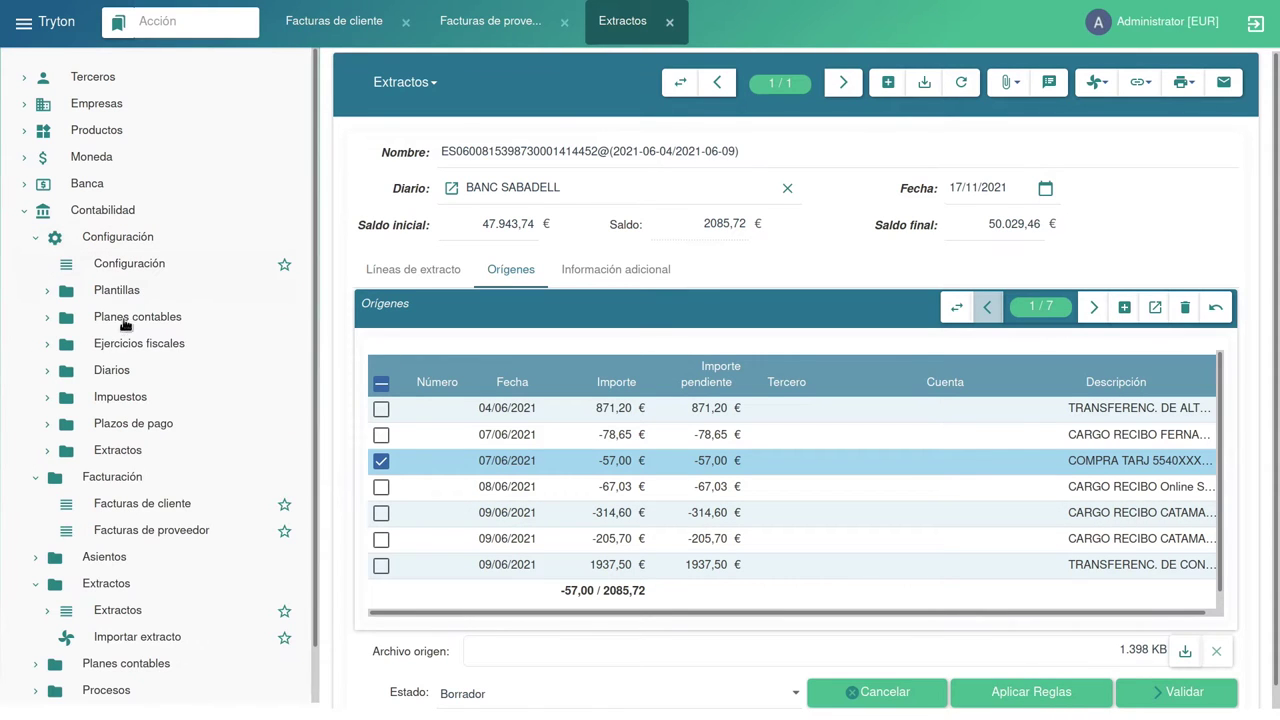
pyautogui.click(44, 452)
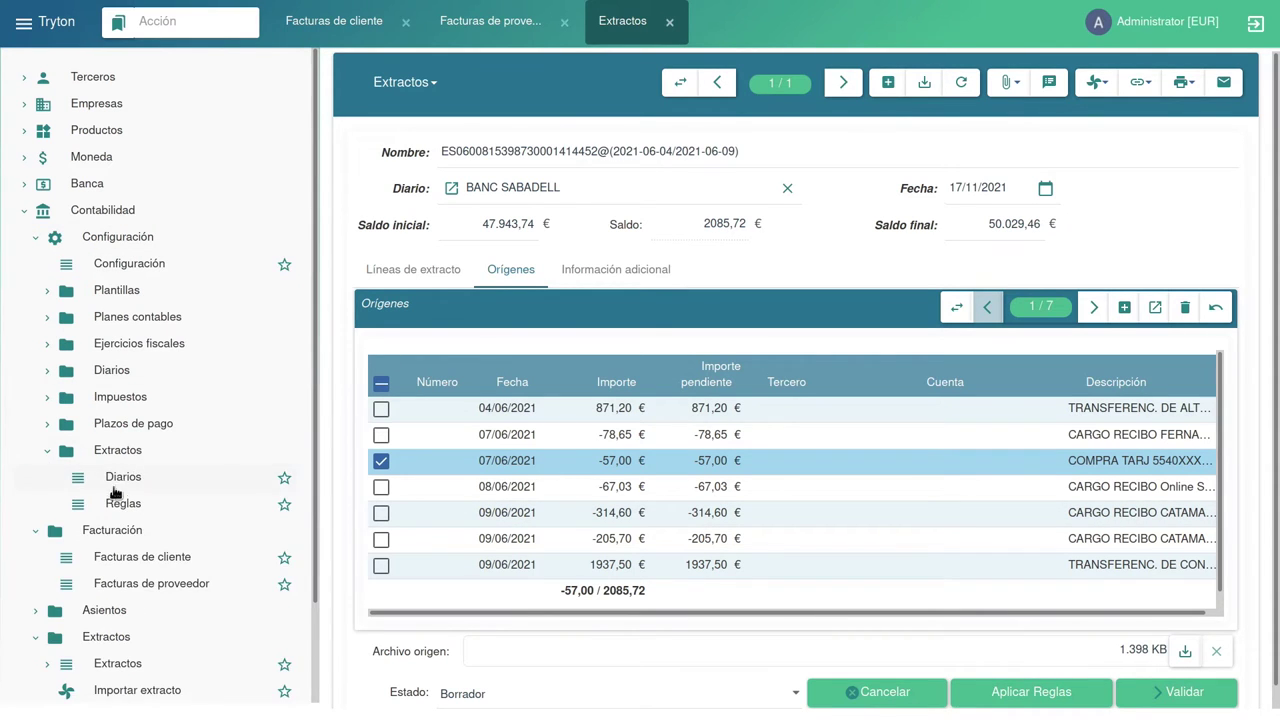
pyautogui.click(113, 506)
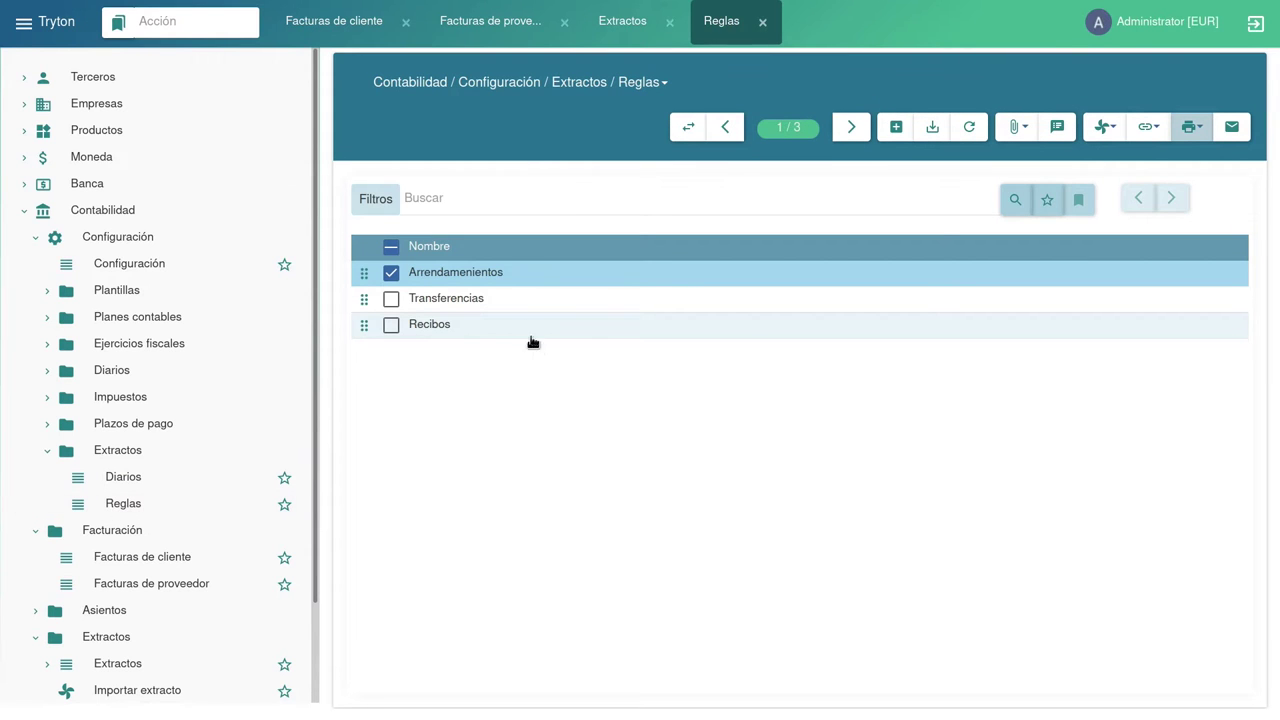
pyautogui.doubleClick(505, 278)
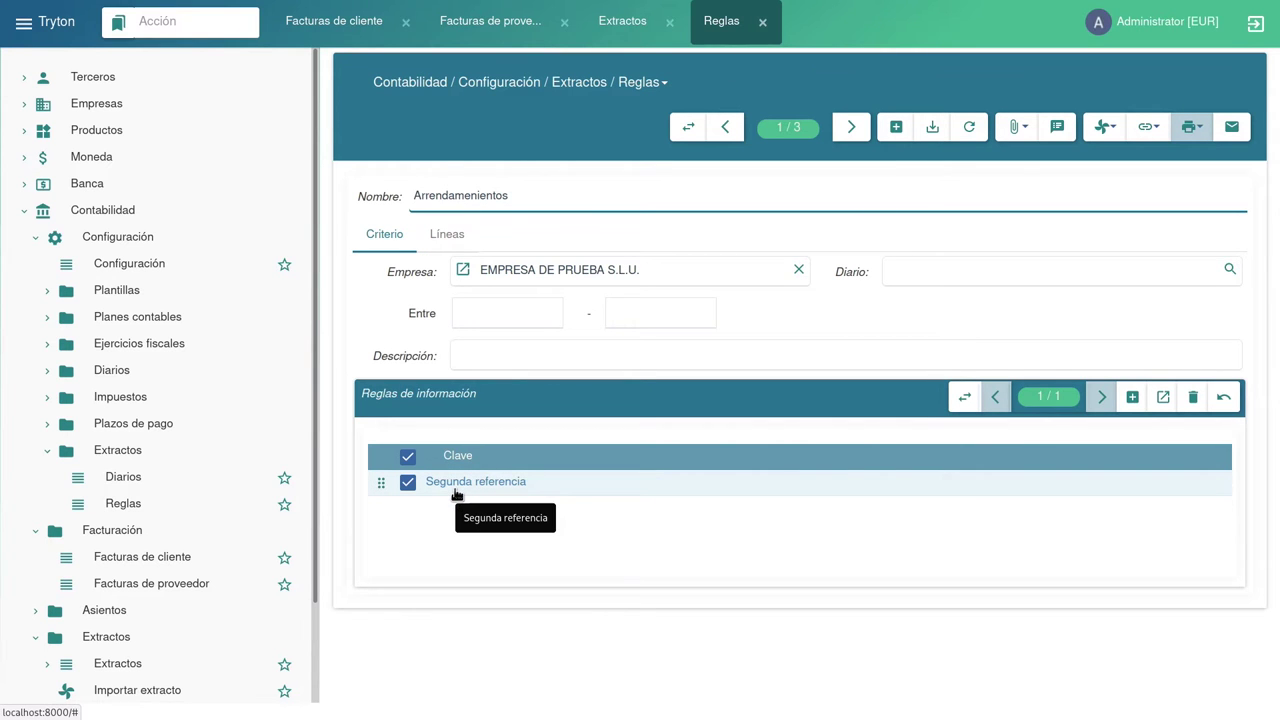
pyautogui.doubleClick(607, 487)
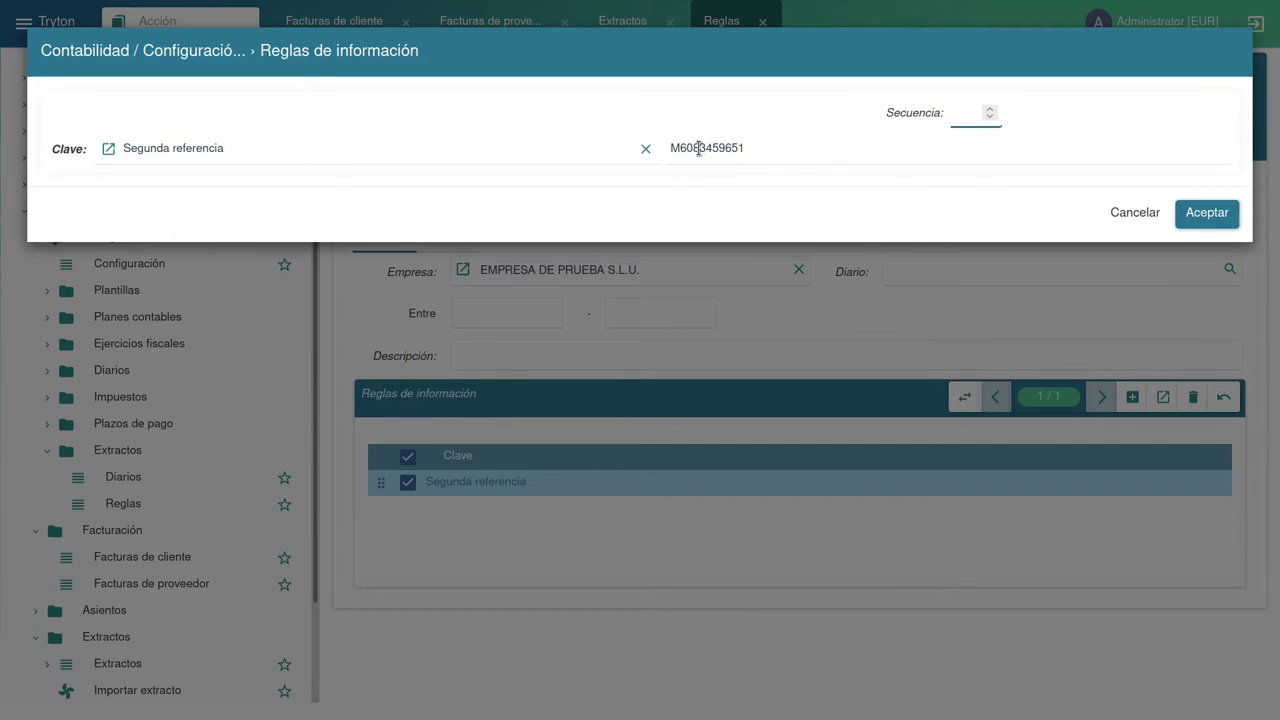
pyautogui.click(1119, 212)
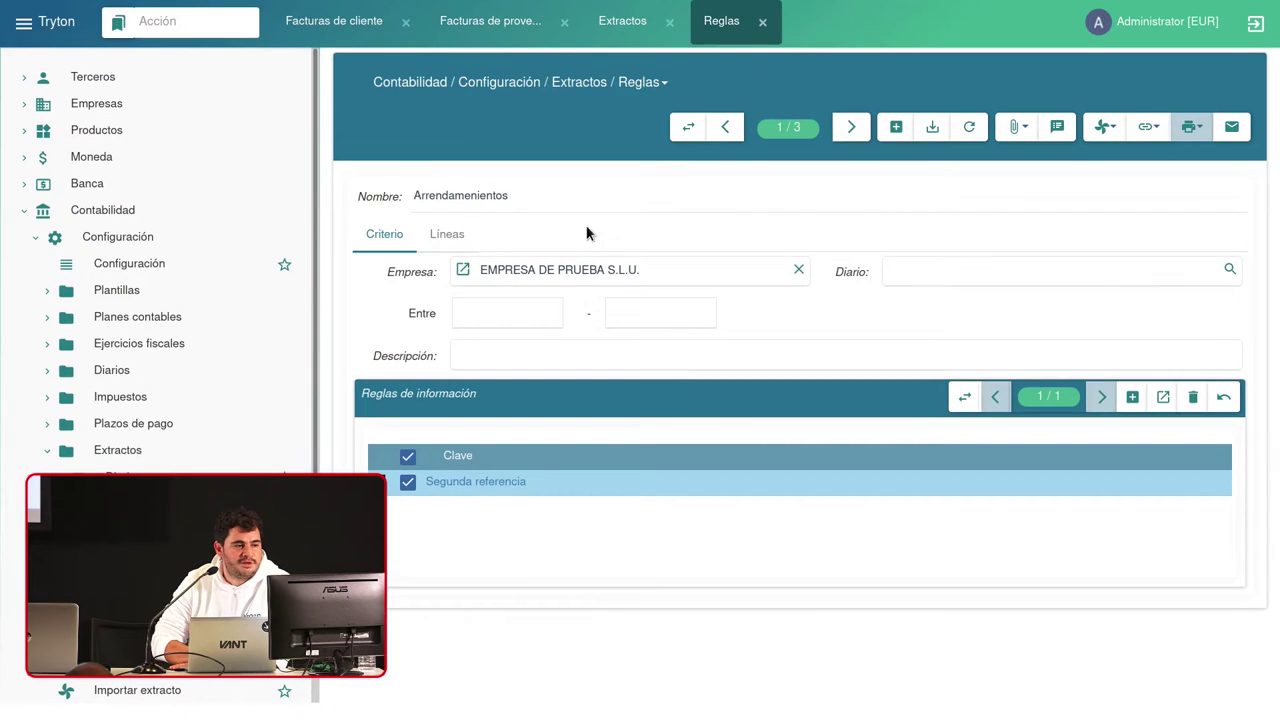
pyautogui.click(441, 244)
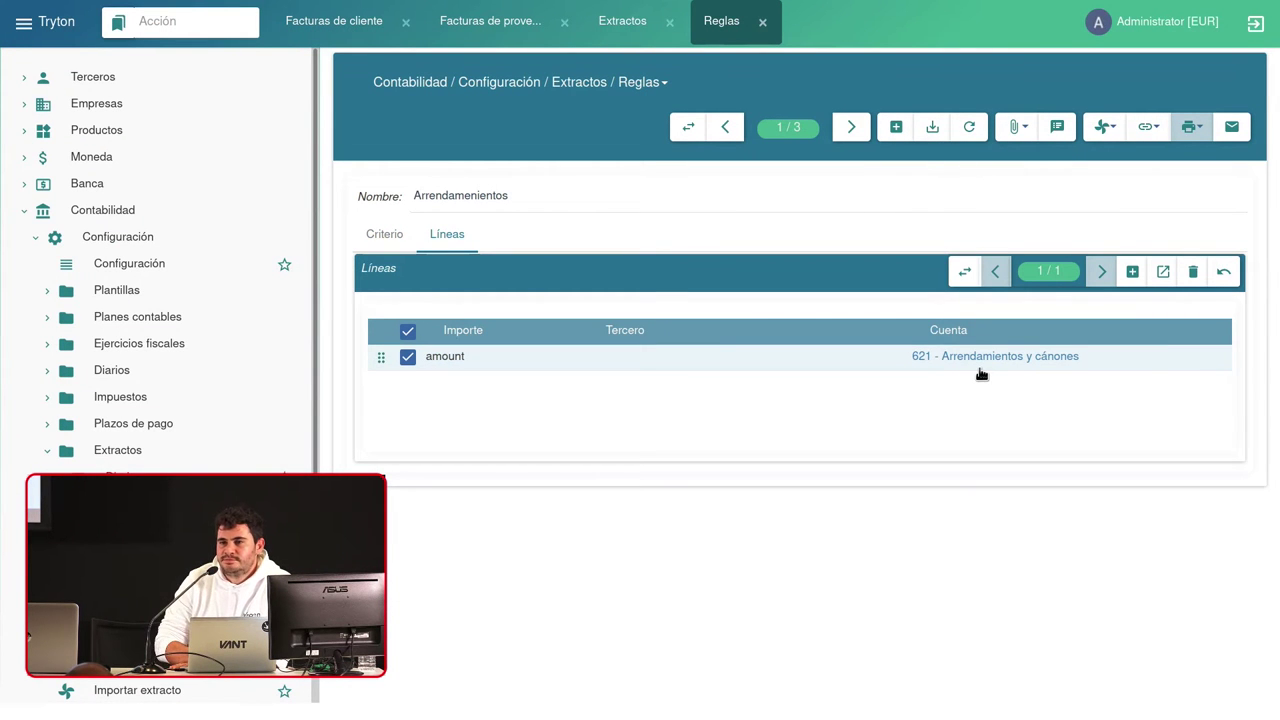
# Review the description expression in the Transferencias rule's criteria and bring up the Recibos rule.
pyautogui.click(852, 128)
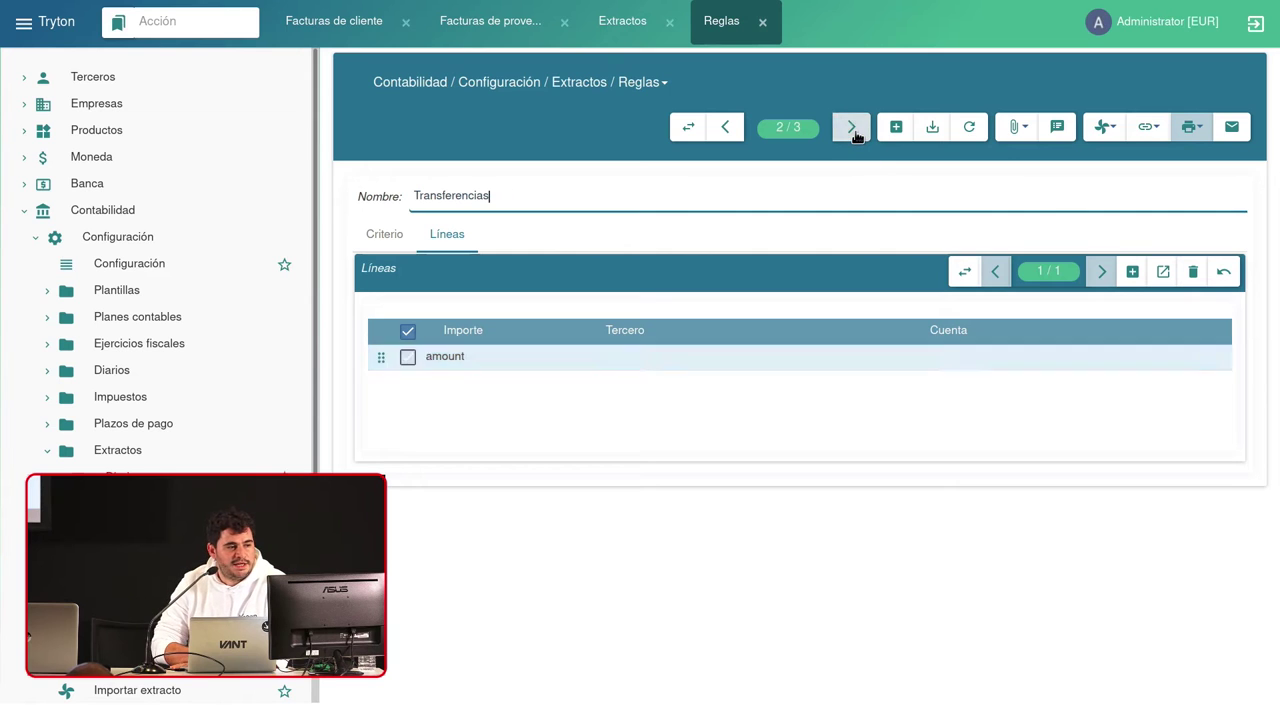
pyautogui.click(405, 238)
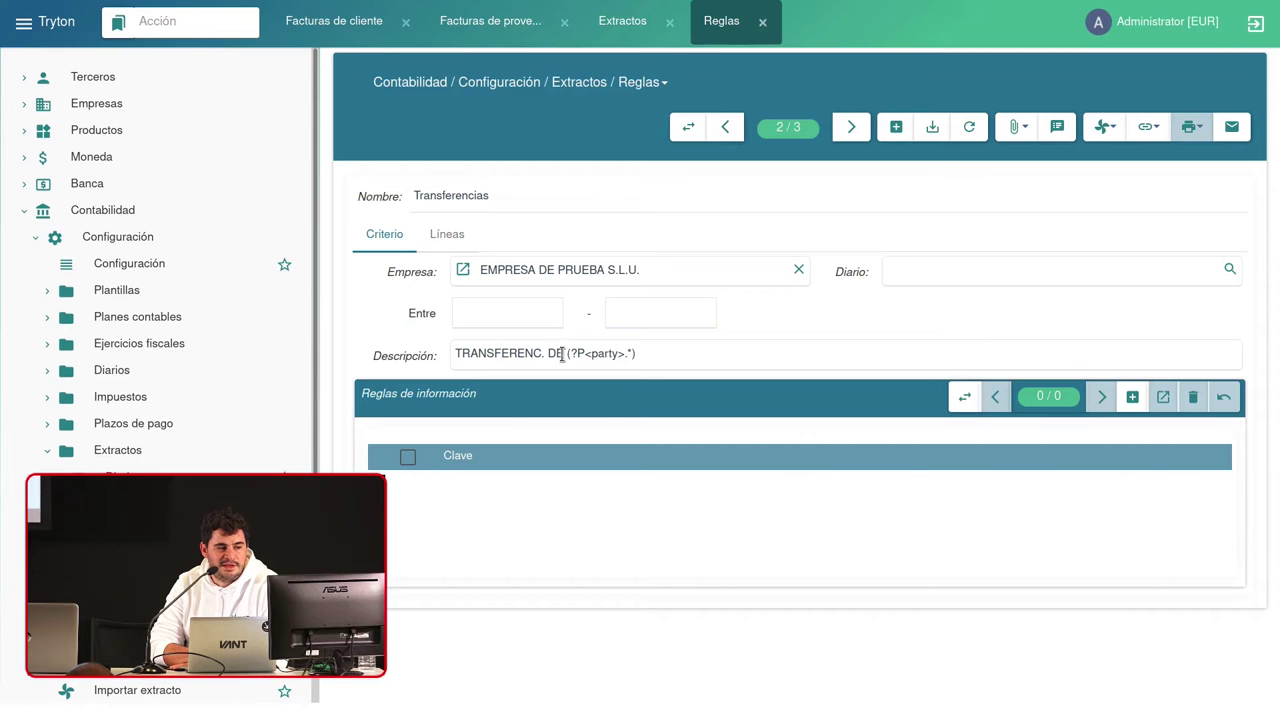
pyautogui.moveTo(572, 357); pyautogui.dragTo(634, 355)
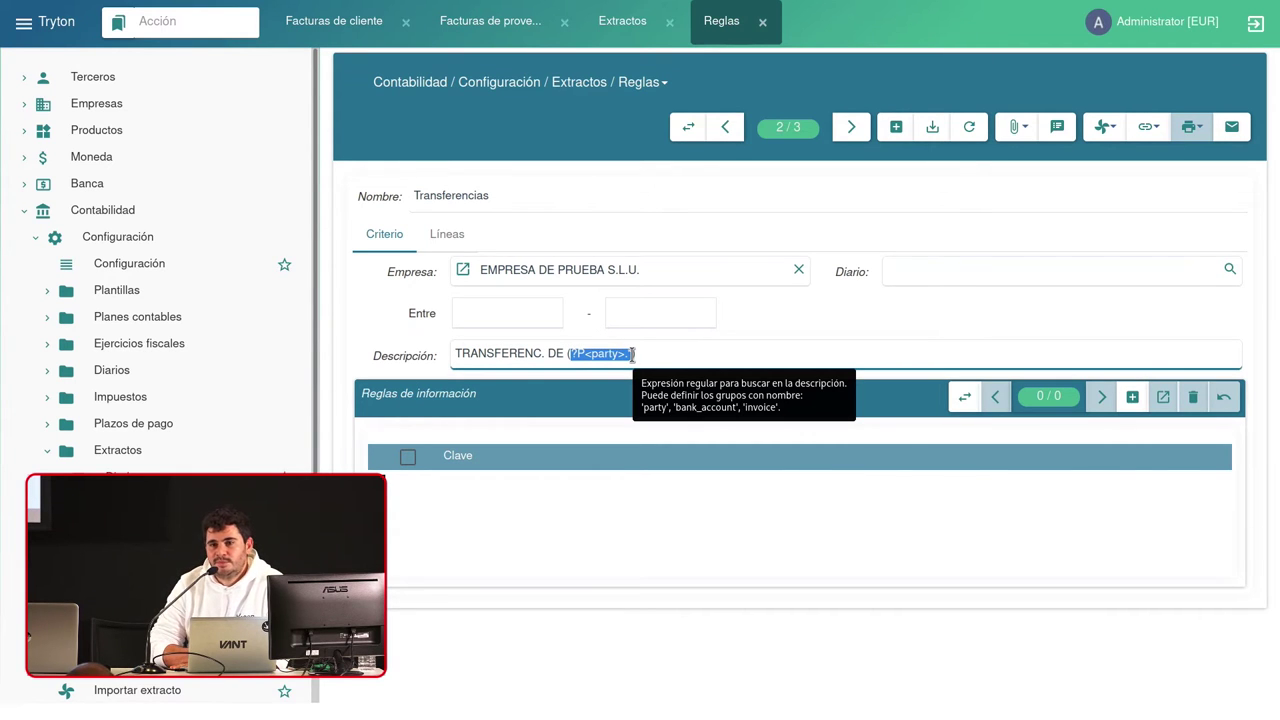
pyautogui.click(851, 127)
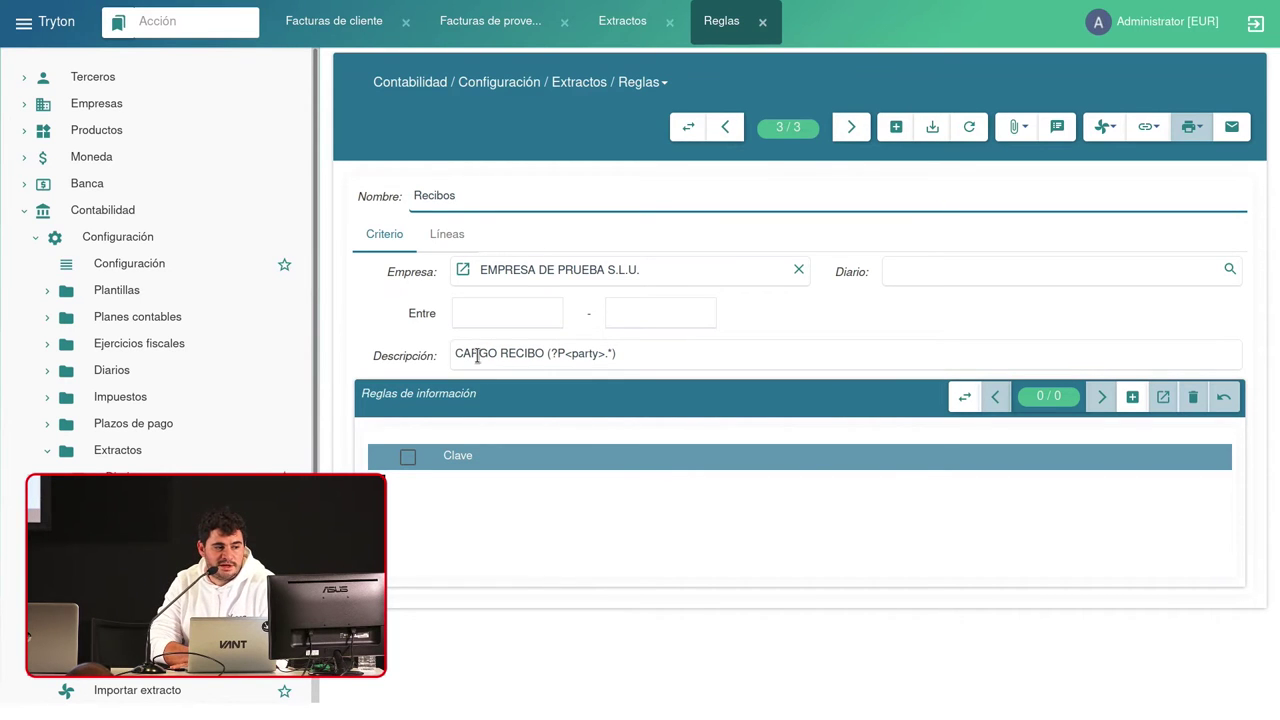
# Highlight the party group in the Recibos rule's description expression and apply the rules to the Banc Sabadell statement.
pyautogui.moveTo(552, 354); pyautogui.dragTo(614, 352)
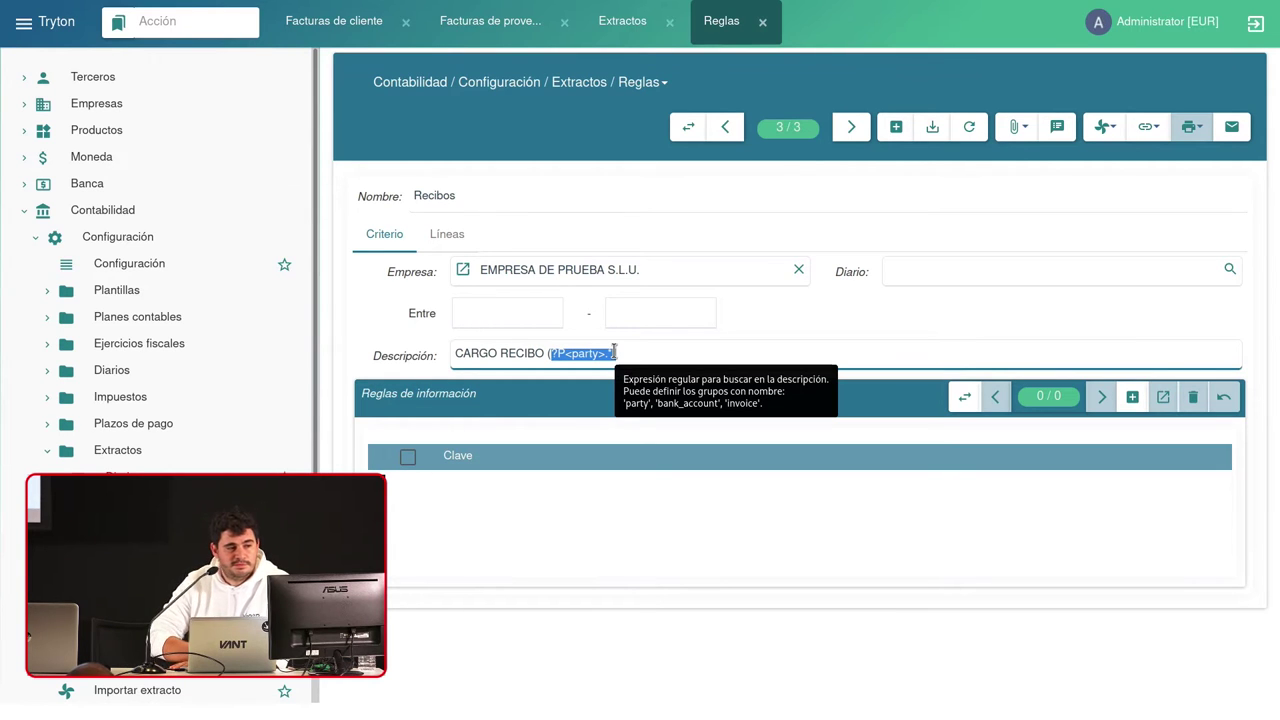
pyautogui.click(614, 25)
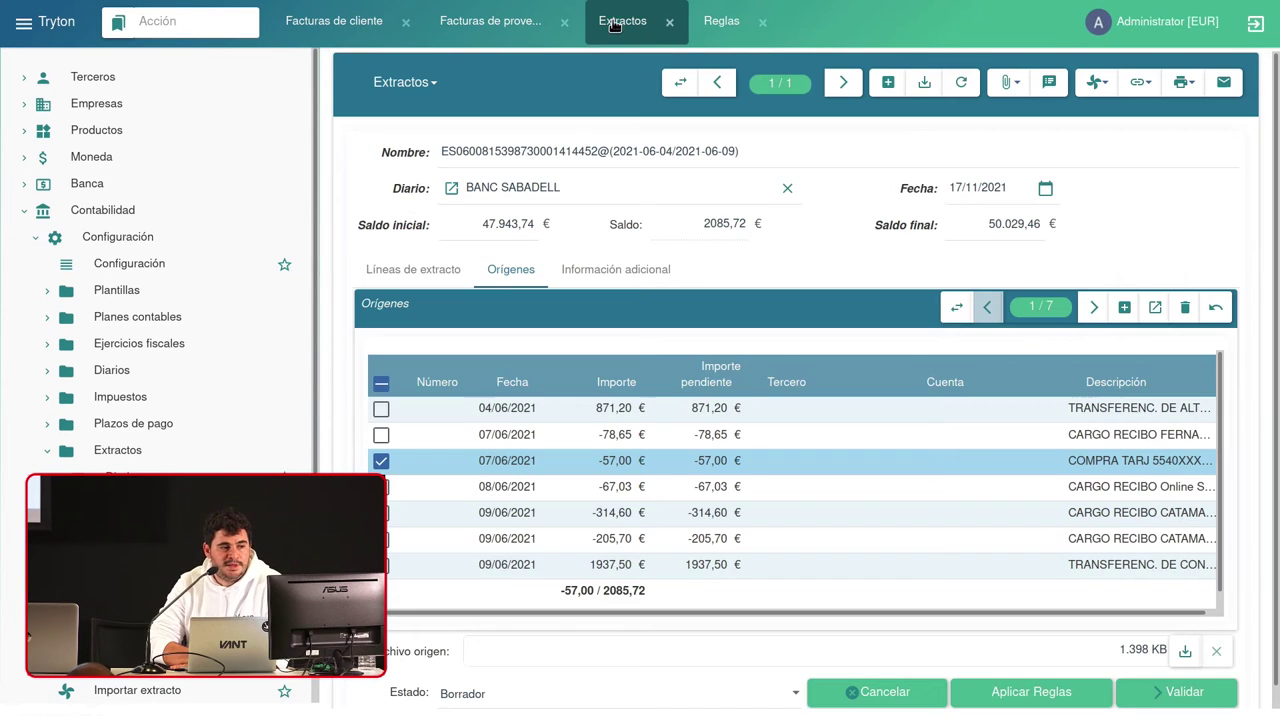
pyautogui.click(1001, 692)
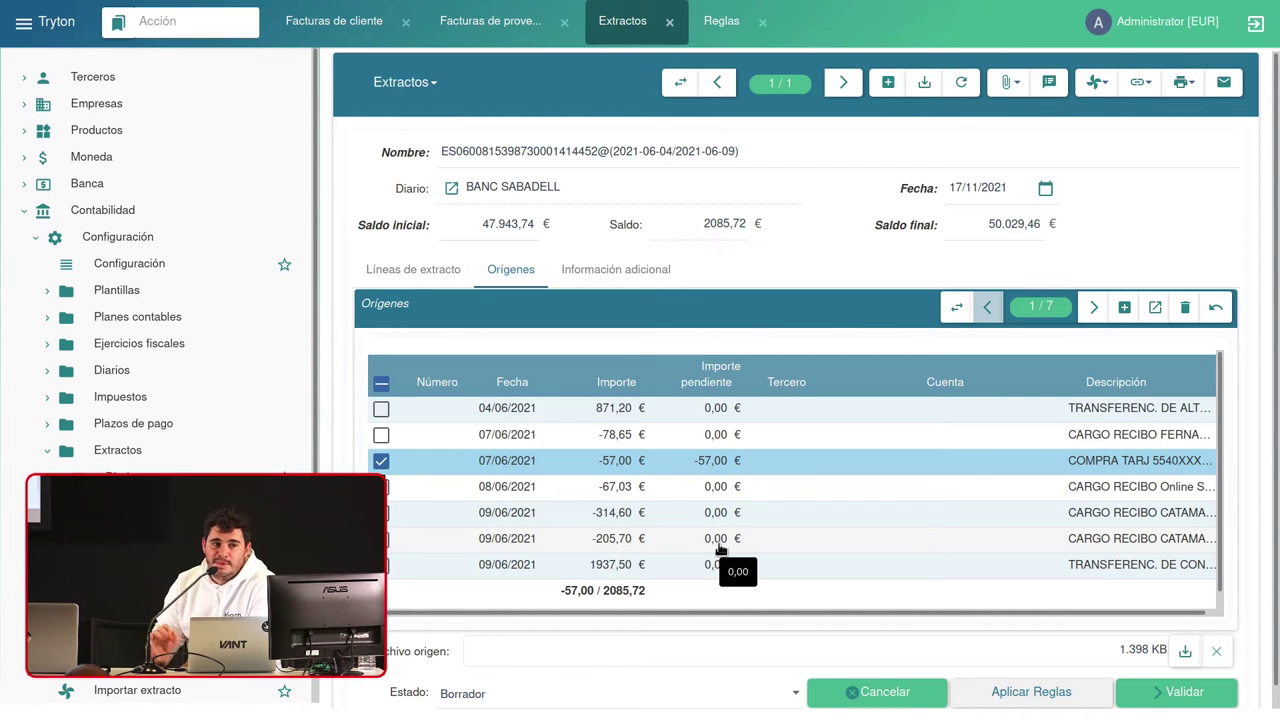
# Review the statement's lines and compare them with the supplier invoice's journal entry, closing the entry without saving.
pyautogui.click(418, 283)
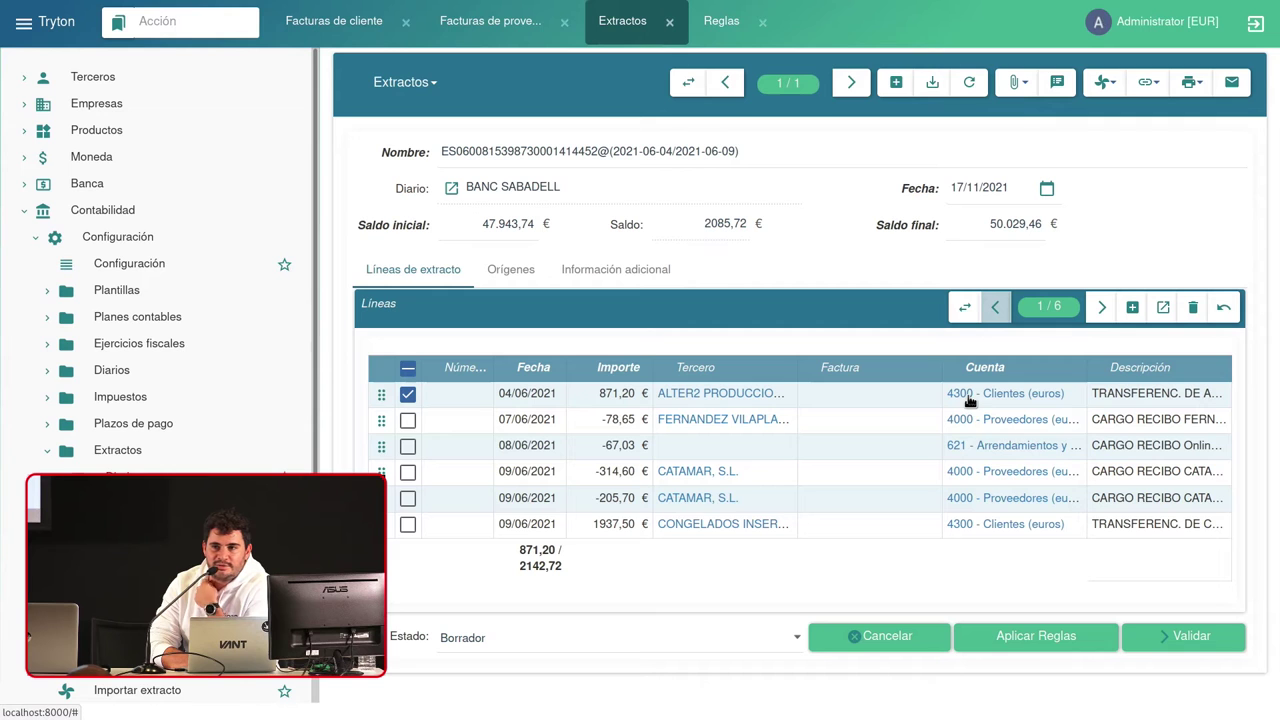
pyautogui.click(902, 404)
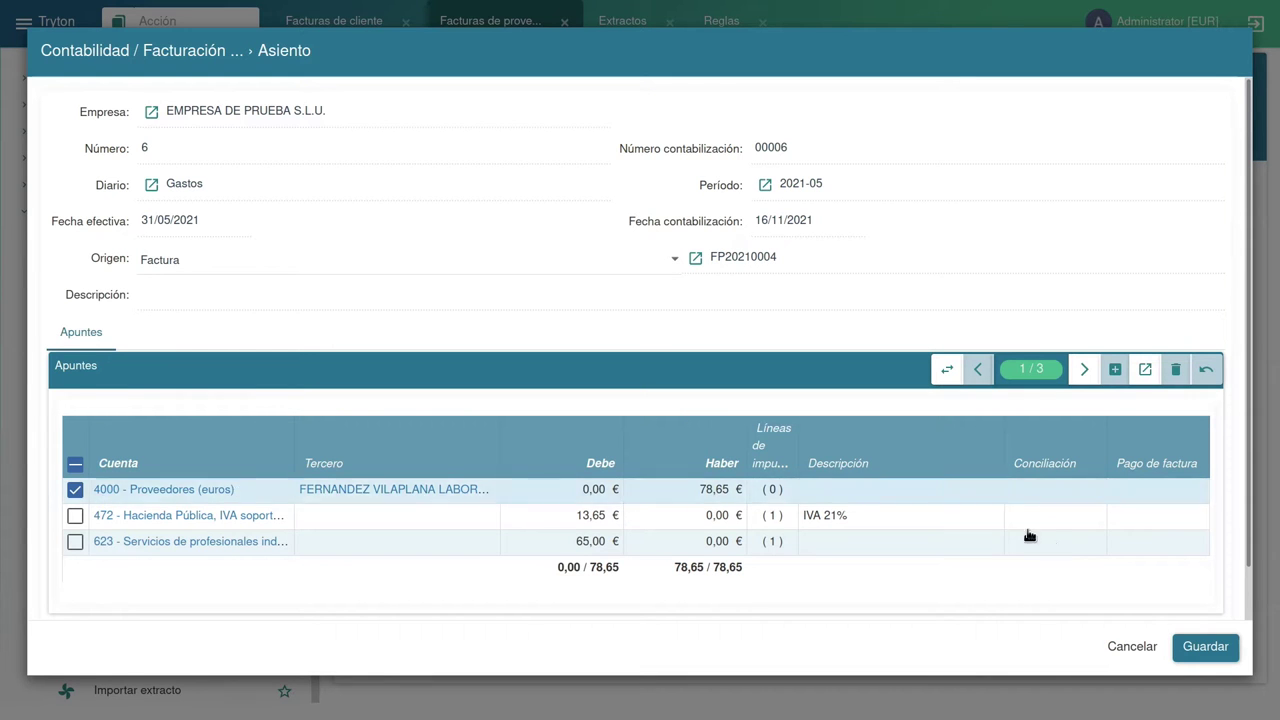
pyautogui.click(1132, 647)
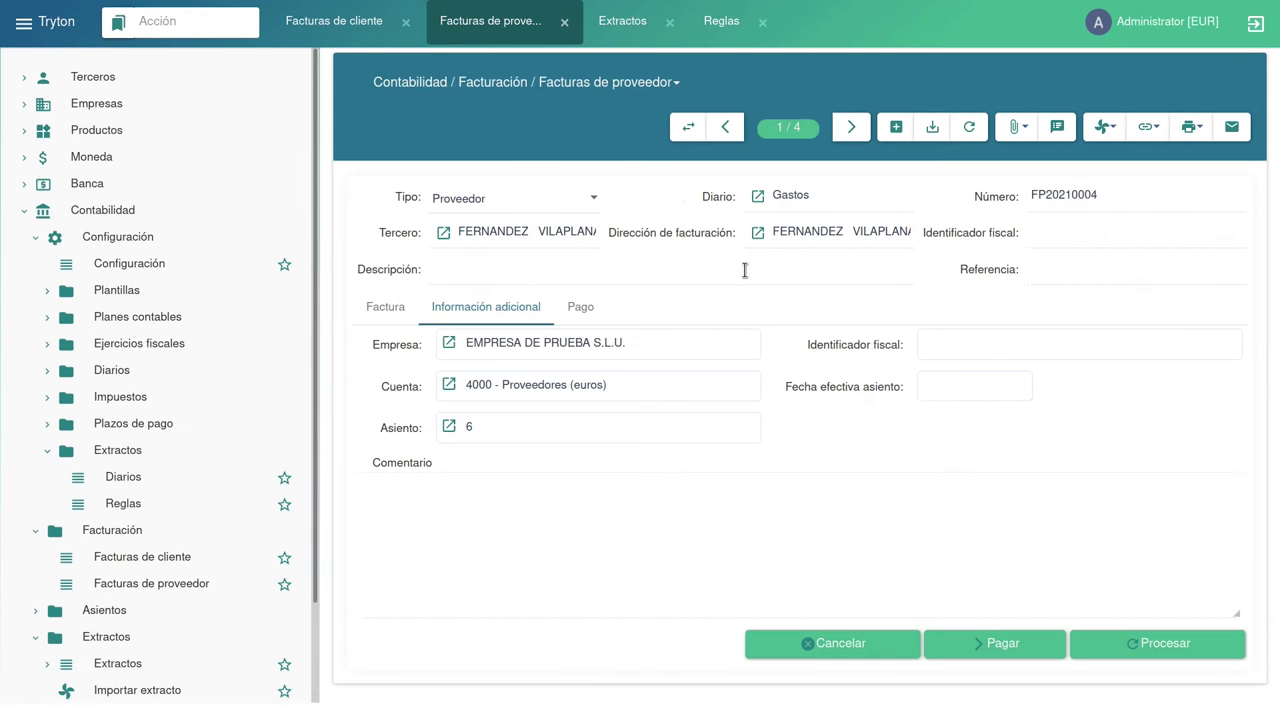
pyautogui.click(652, 28)
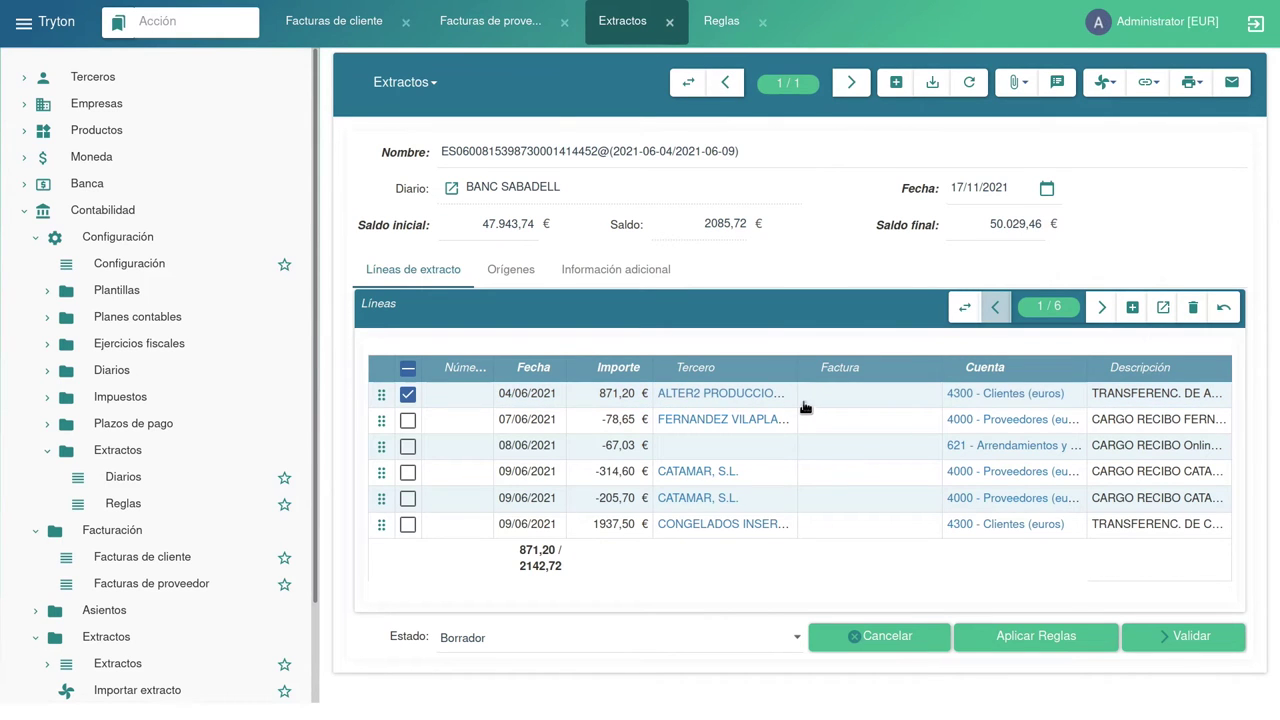
# Reload the supplier invoice dated 31/05/2021 and review its main invoice data, including lines, taxes and state.
pyautogui.click(495, 24)
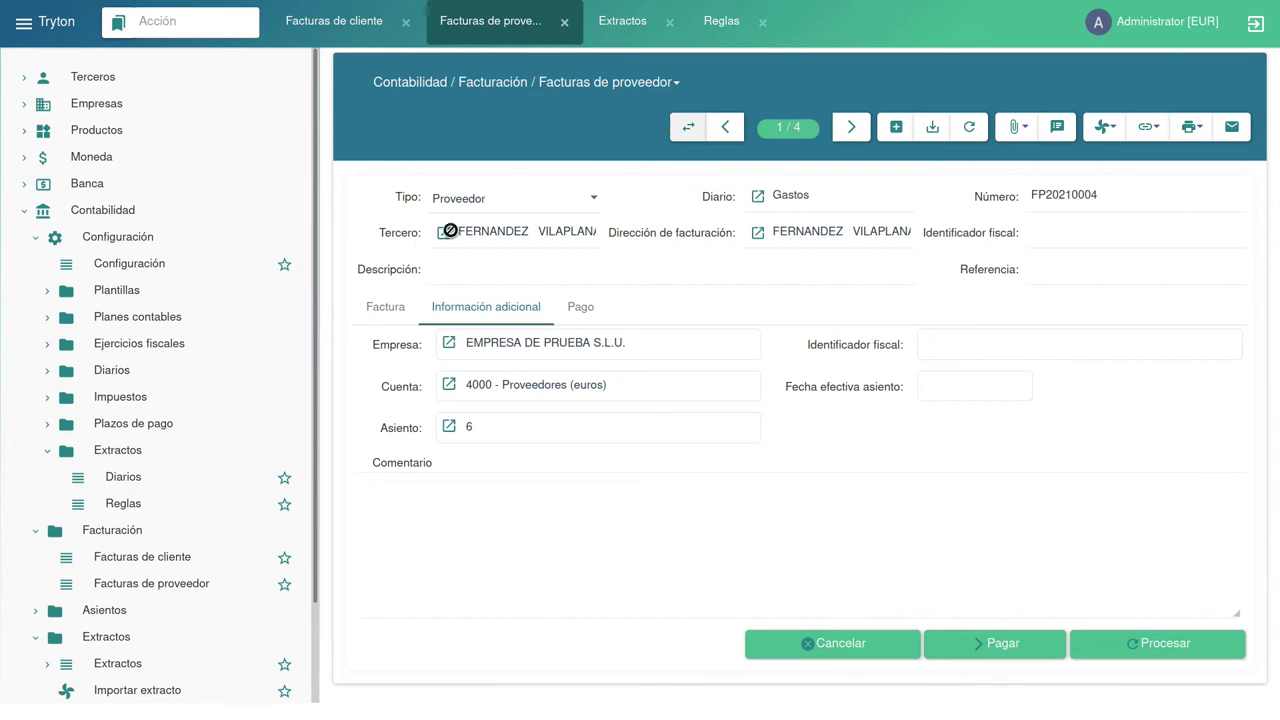
pyautogui.click(376, 316)
pyautogui.click(961, 126)
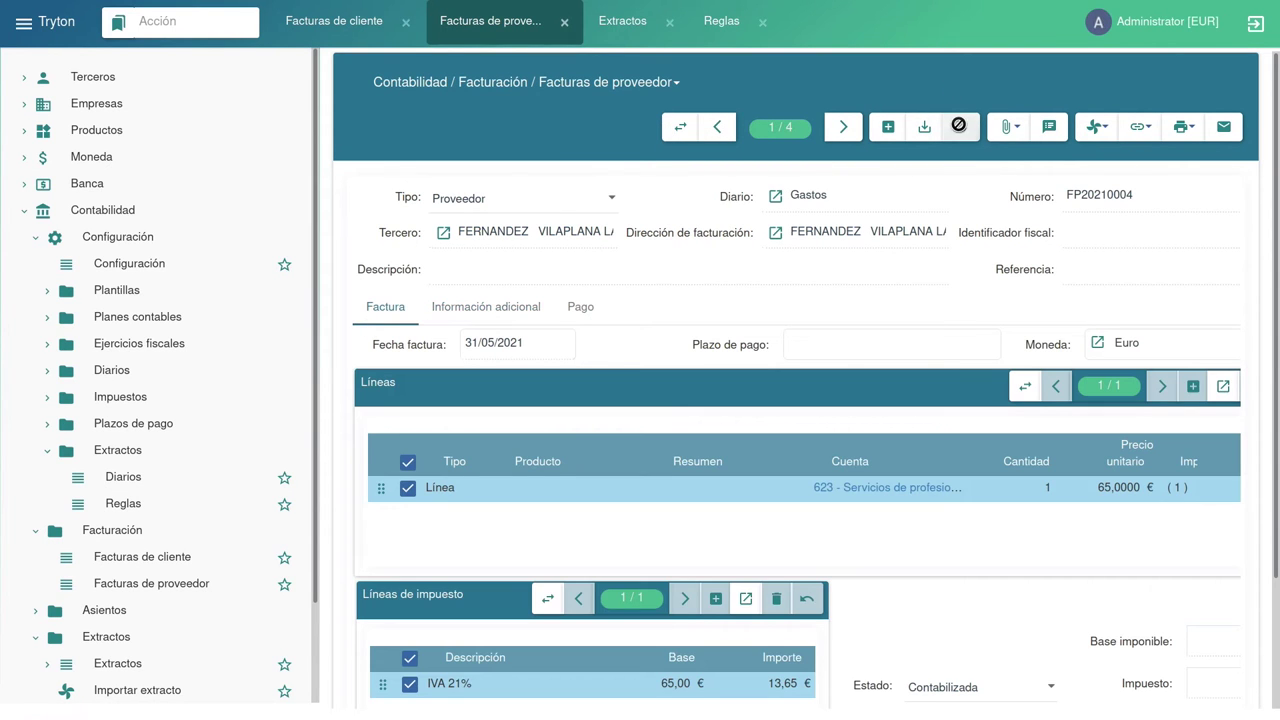
pyautogui.scroll(-3, 954, 340)
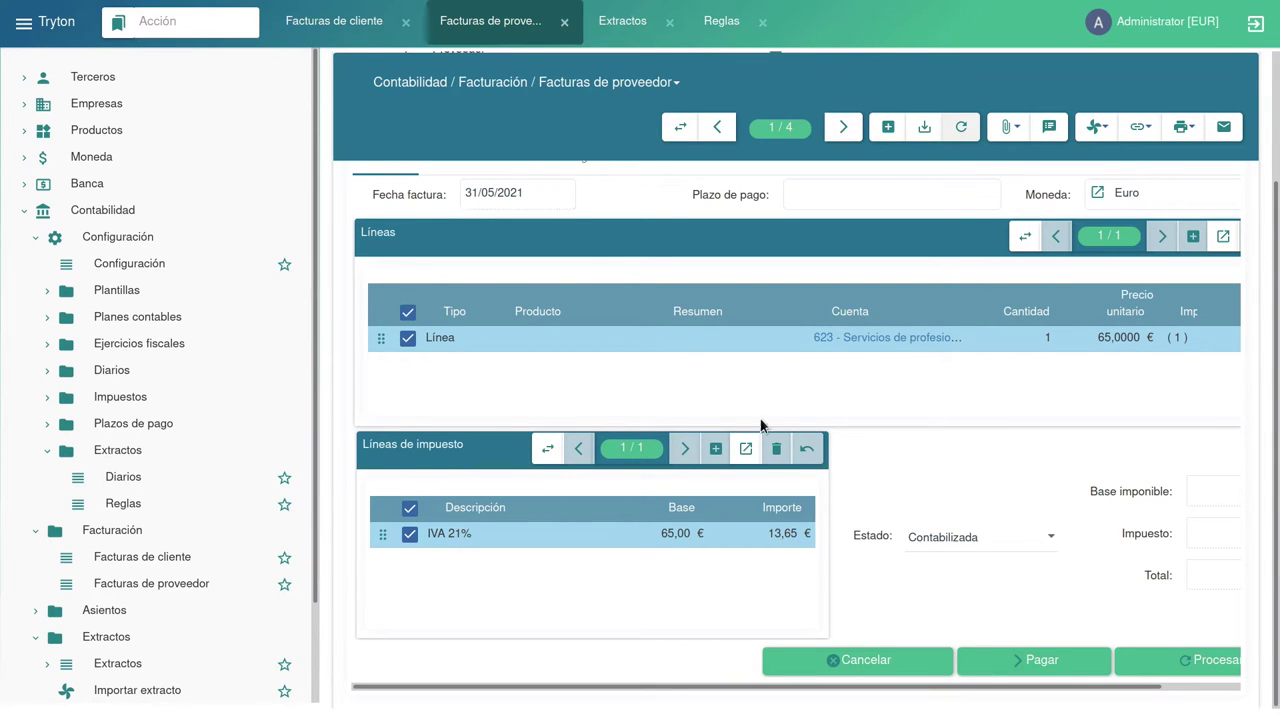
# Validate the Banc Sabadell statement and check the pending amounts of its origins.
pyautogui.click(622, 24)
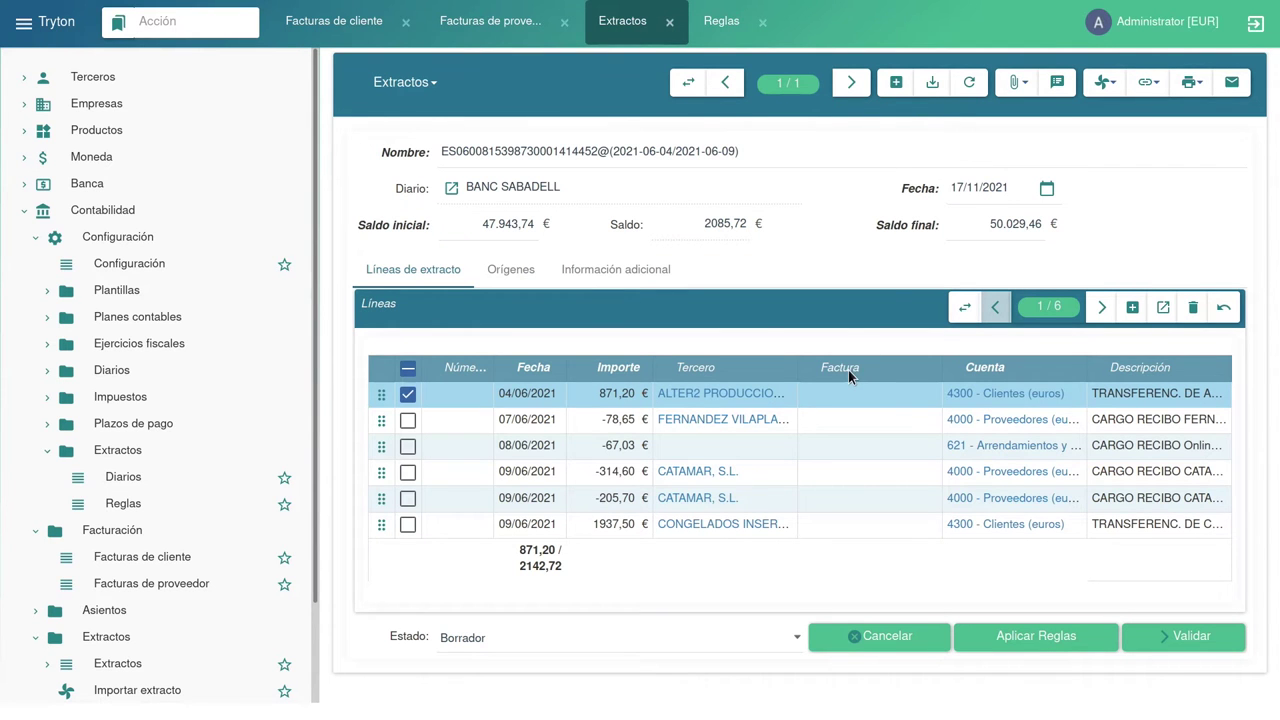
pyautogui.click(1165, 632)
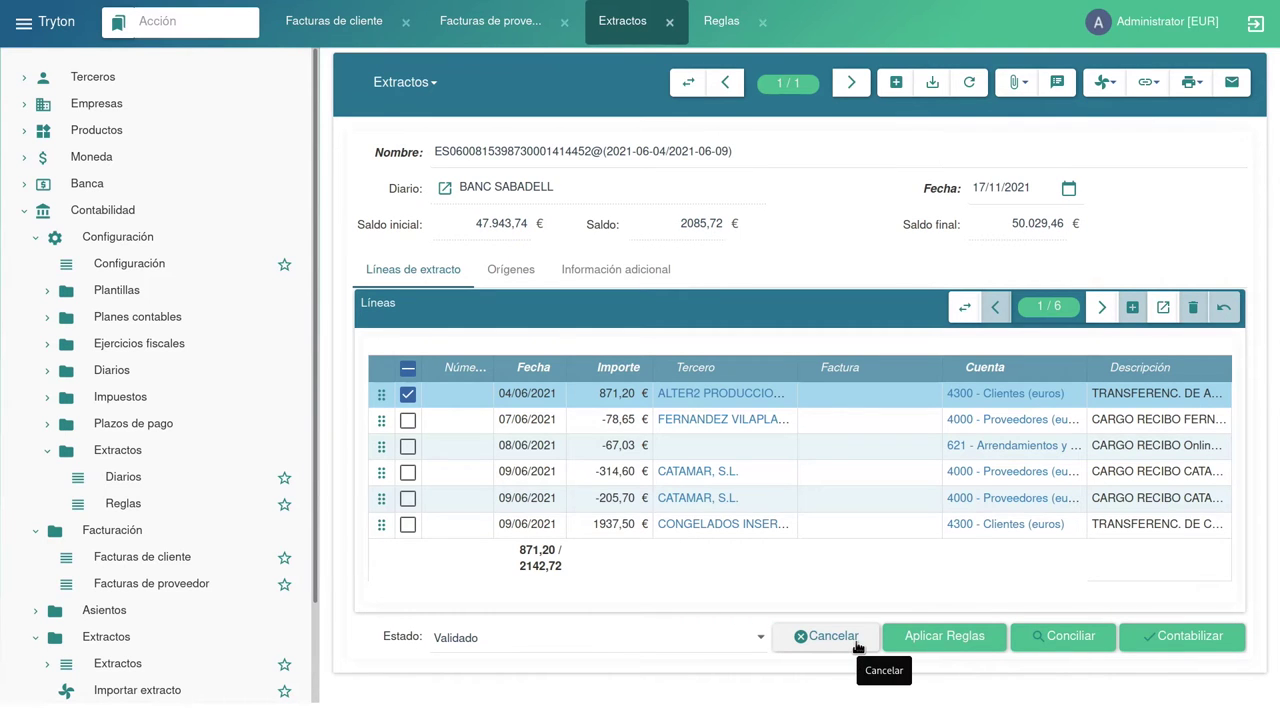
pyautogui.click(855, 640)
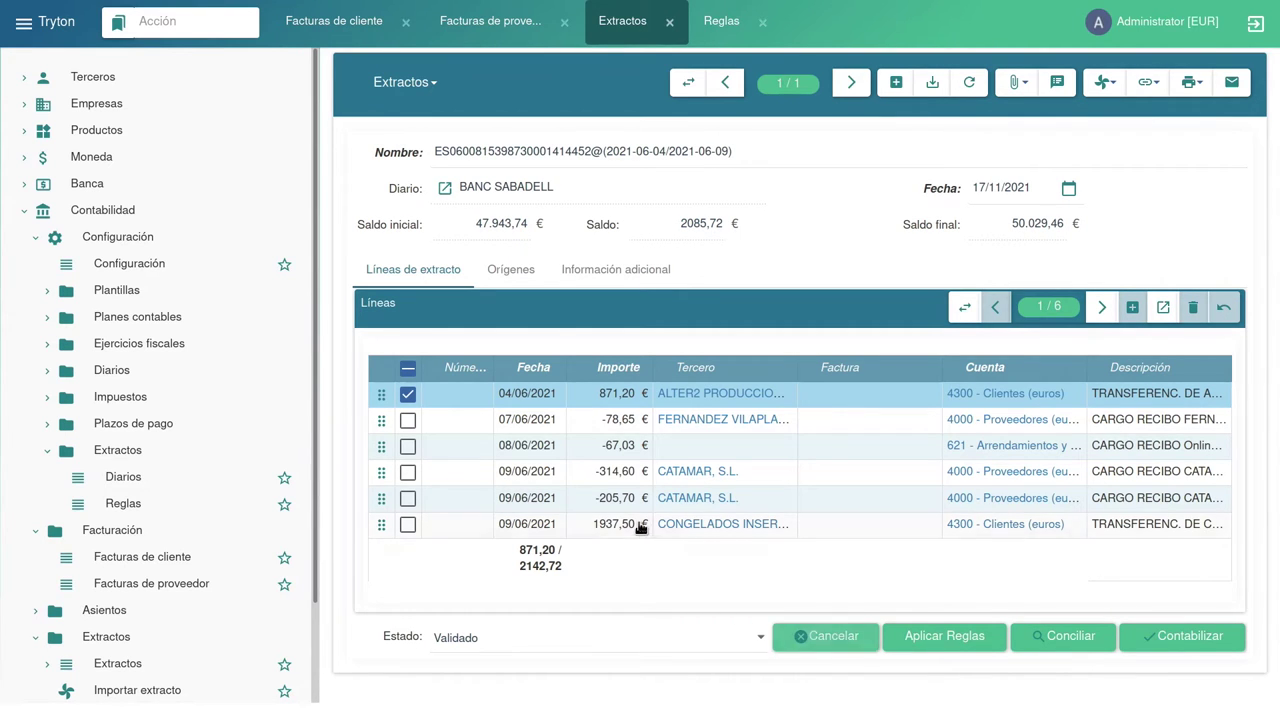
pyautogui.click(510, 272)
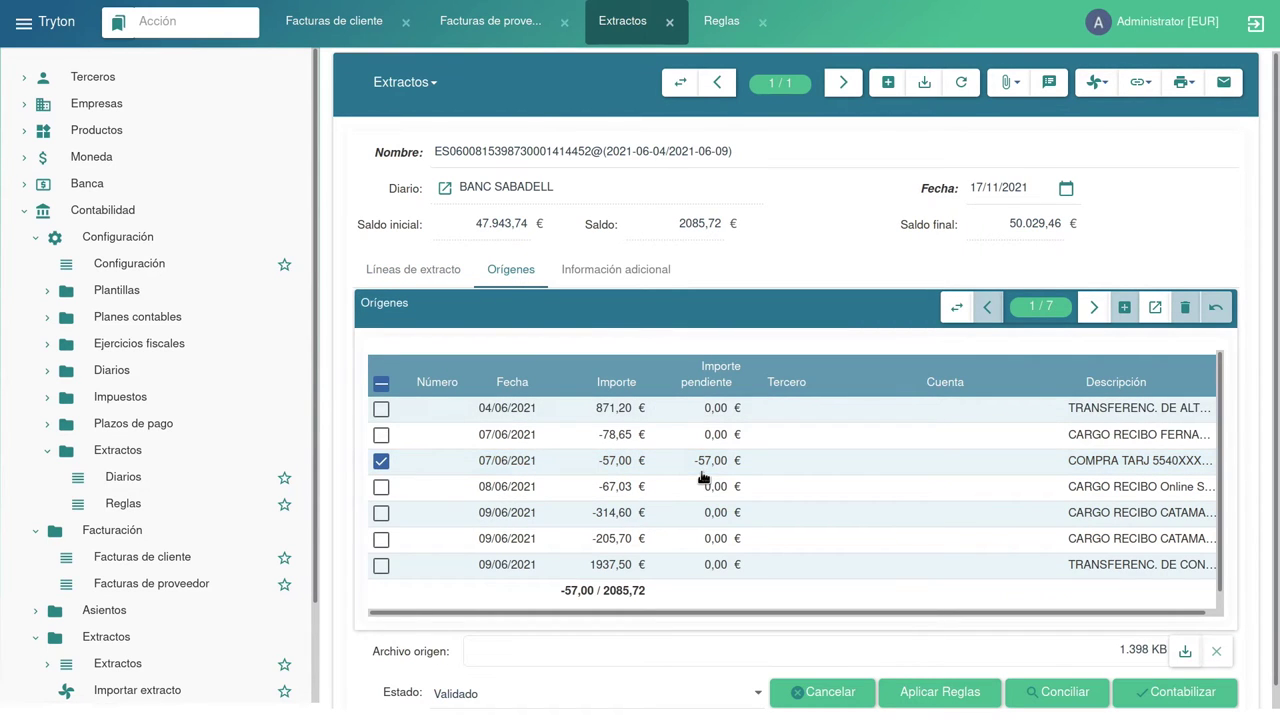